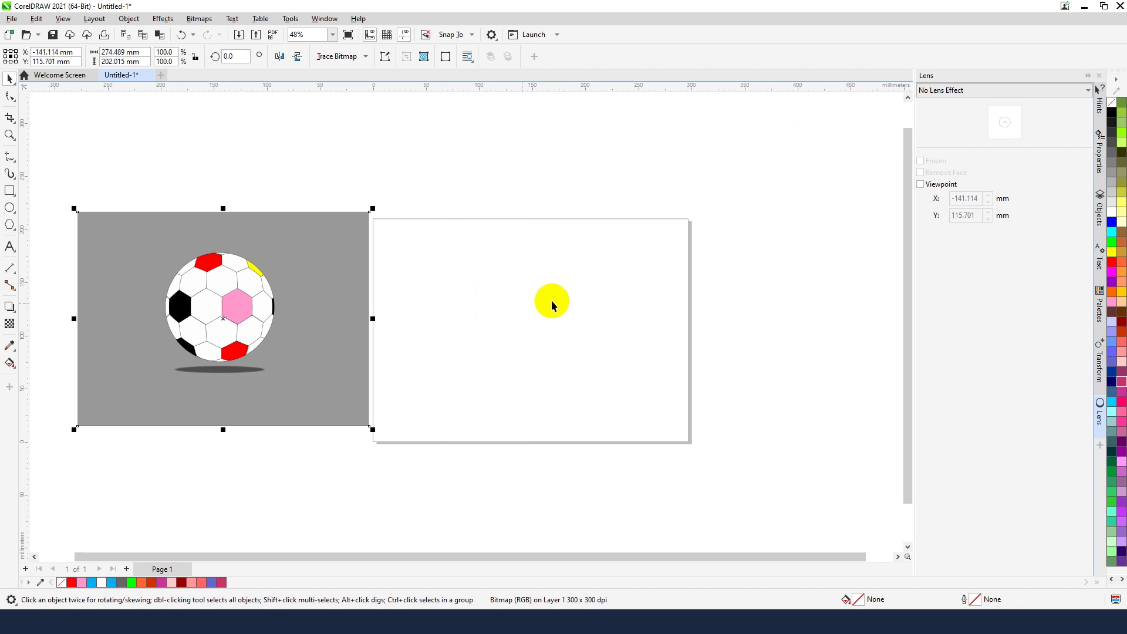
# Draw a five-sided polygon about 12 mm wide and 11 mm high near the upper-left area of the page
pyautogui.scroll(3, 191, 287)
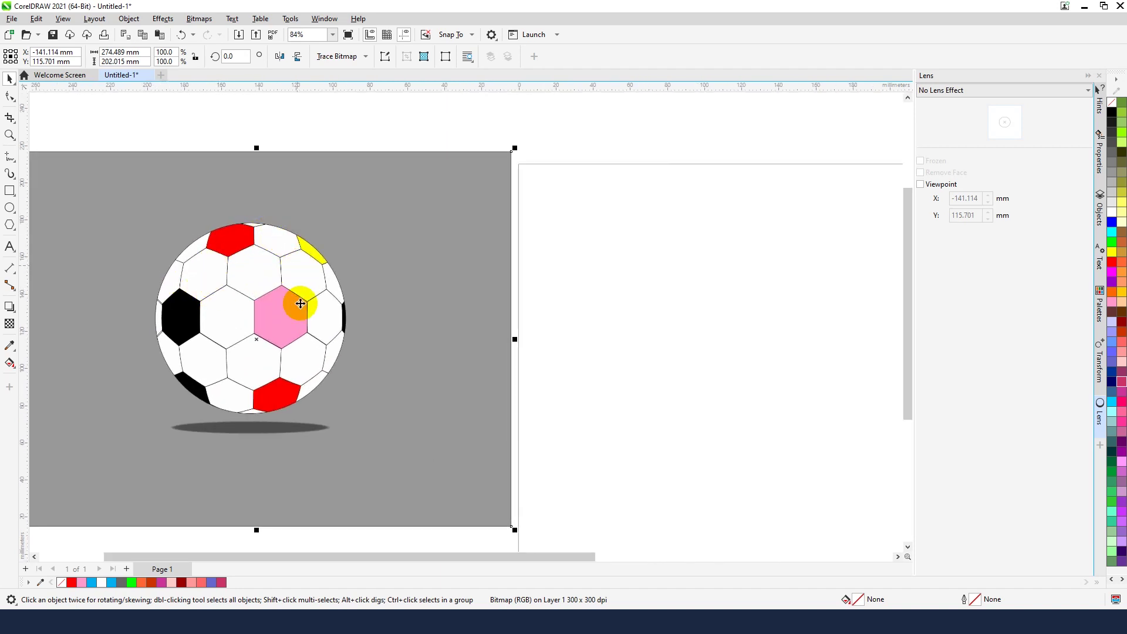
pyautogui.scroll(-2, 221, 211)
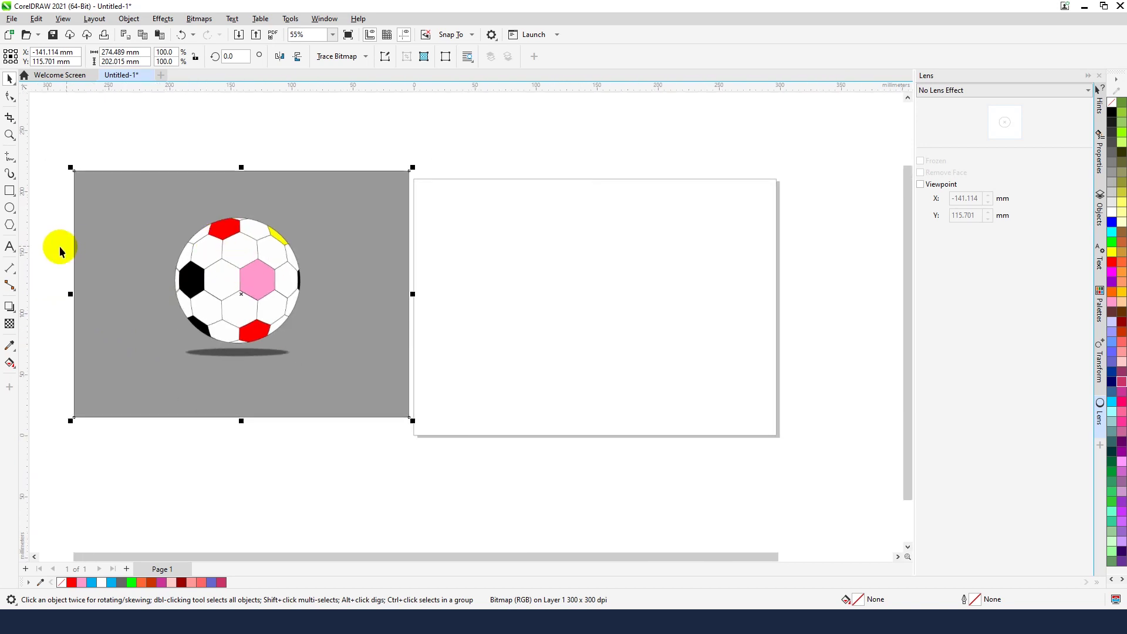
pyautogui.click(13, 232)
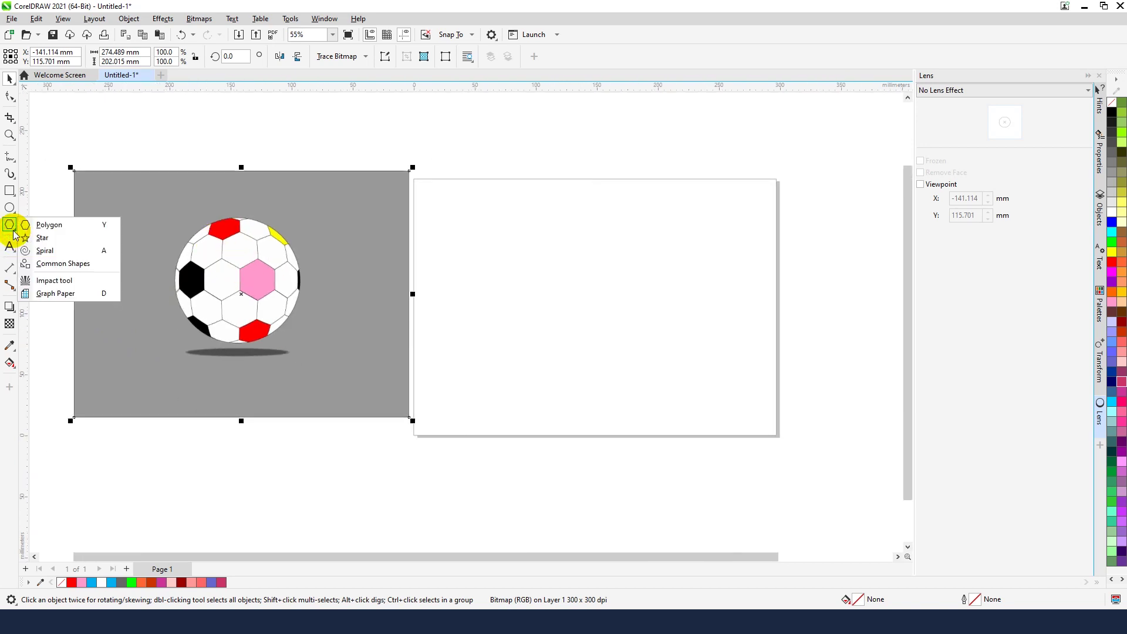
pyautogui.click(68, 226)
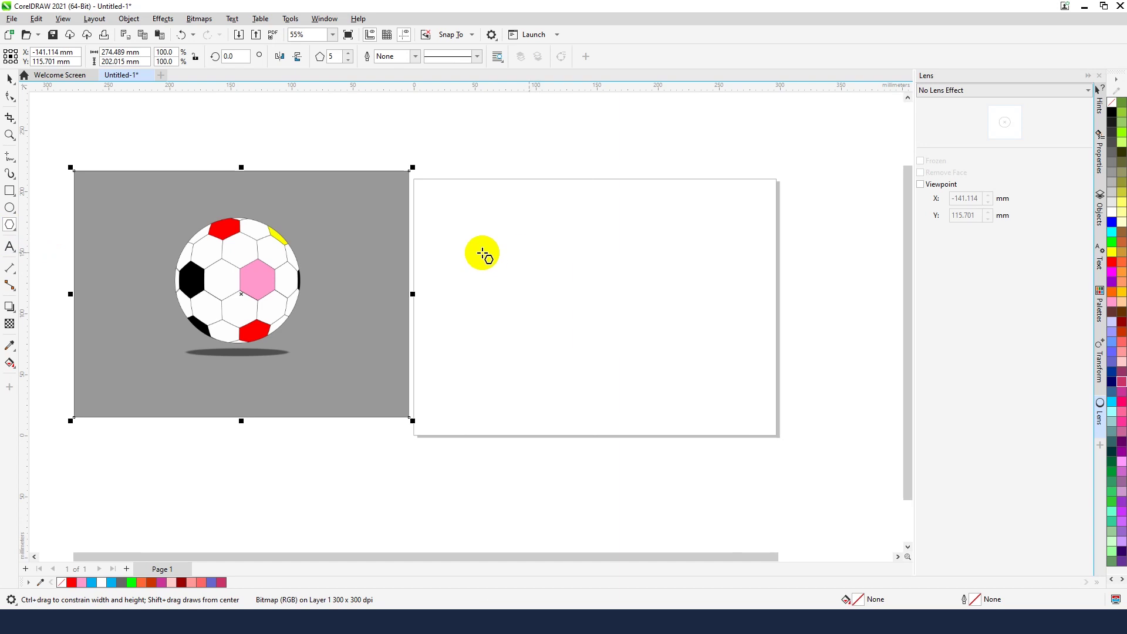
pyautogui.moveTo(496, 247); pyautogui.dragTo(503, 256)
# Change the polygon to 6 sides and set its rotation angle to 180 degrees
pyautogui.scroll(3, 503, 256)
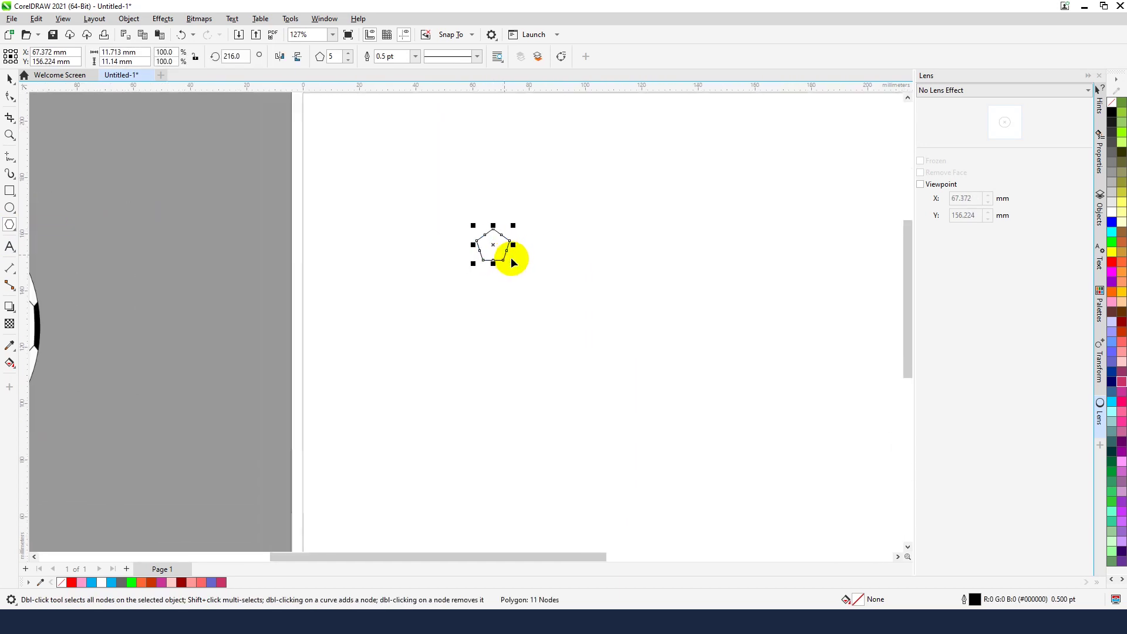
pyautogui.scroll(-4, 511, 259)
pyautogui.scroll(3, 259, 273)
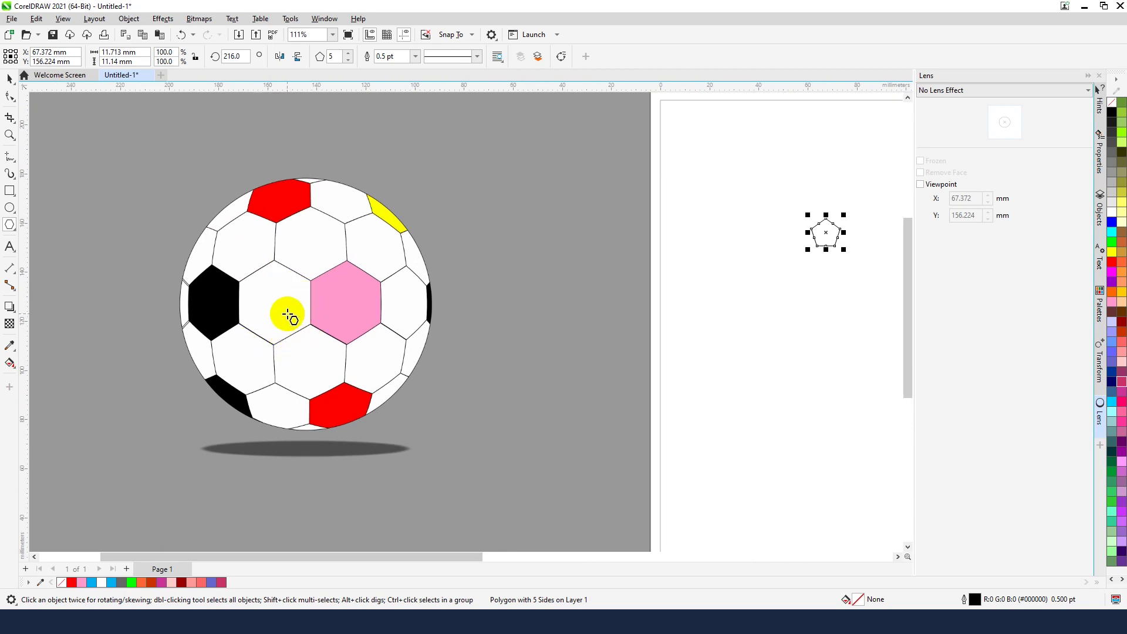
pyautogui.scroll(-2, 176, 314)
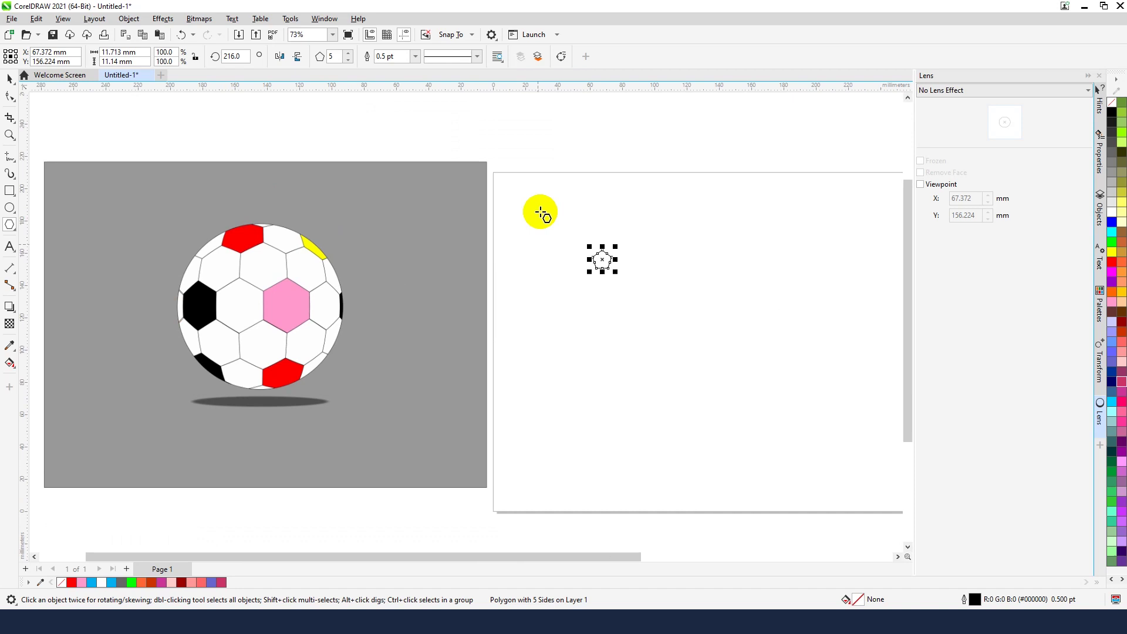
pyautogui.scroll(2, 541, 213)
pyautogui.click(349, 57)
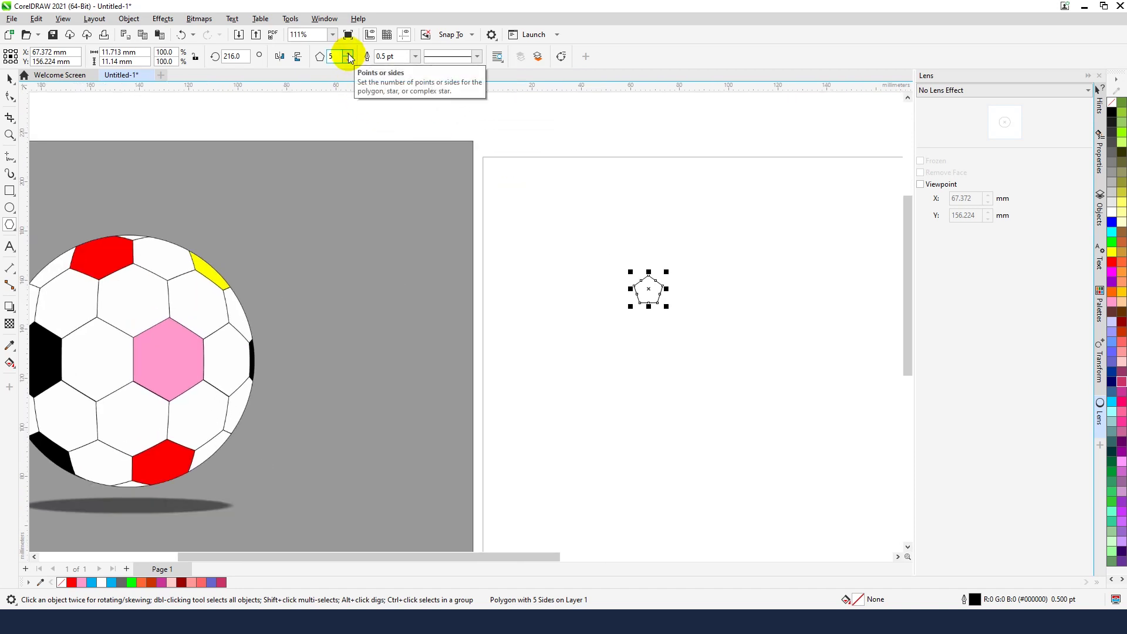
pyautogui.scroll(2, 667, 307)
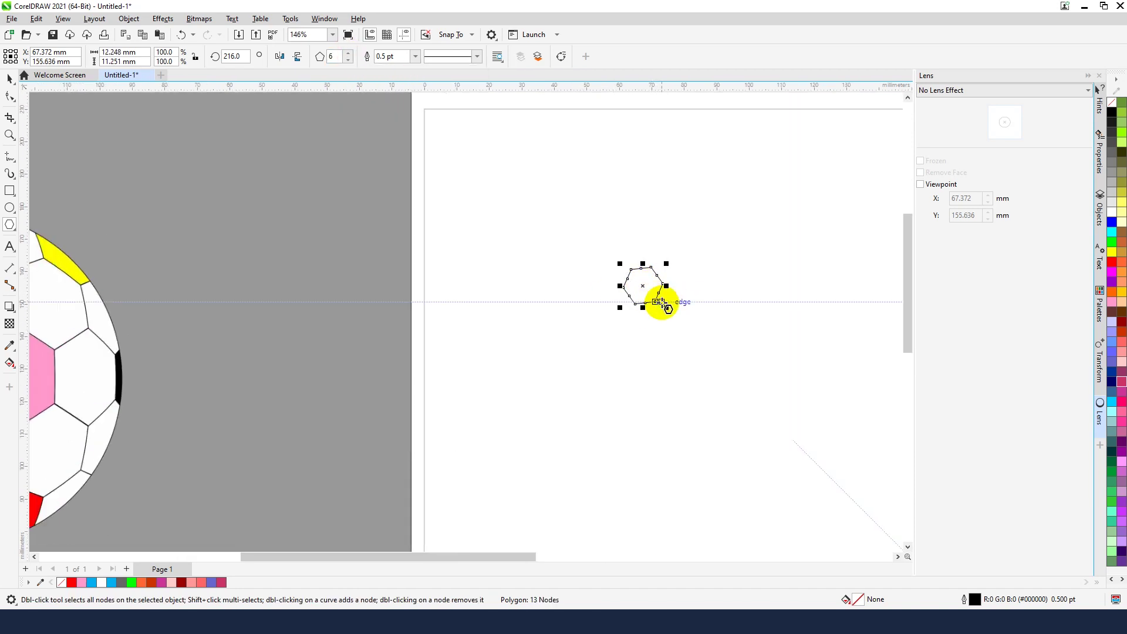
pyautogui.scroll(4, 657, 301)
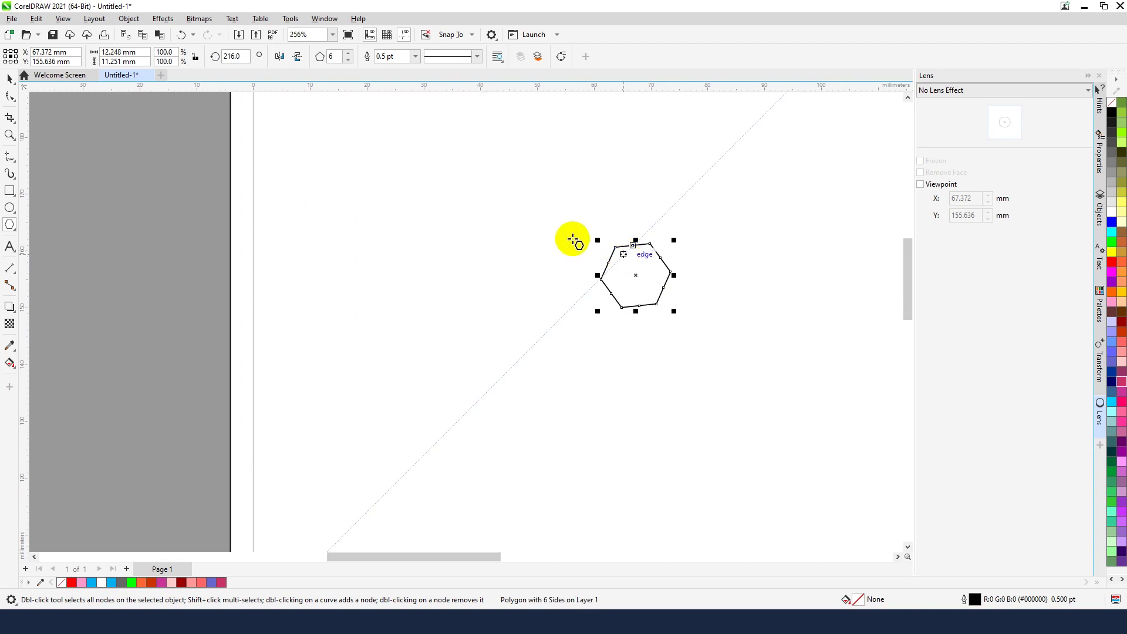
pyautogui.click(241, 56)
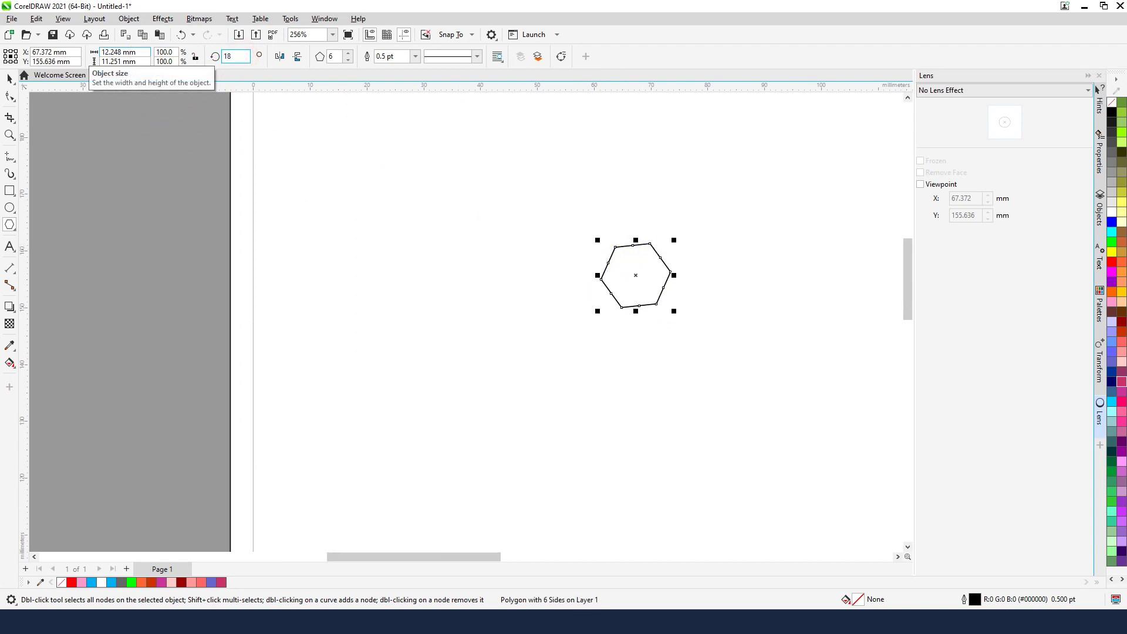
pyautogui.write('180')
pyautogui.press('Return')
pyautogui.scroll(-4, 516, 252)
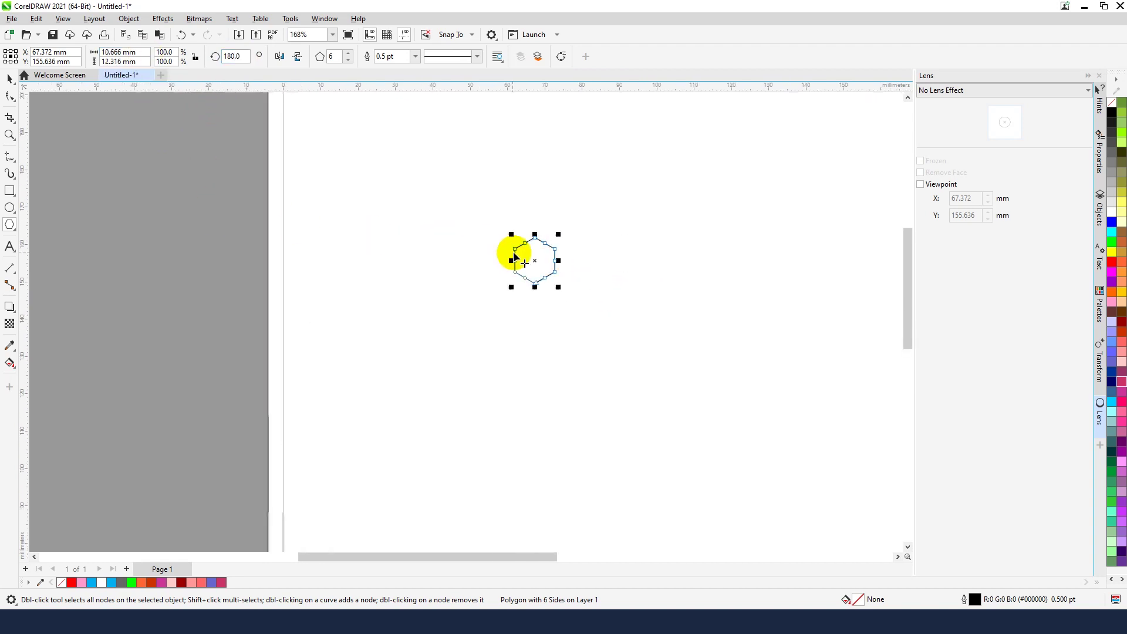
# Move the hexagon left, closer to the page's left edge, to about X 45 mm, and deselect it
pyautogui.click(11, 79)
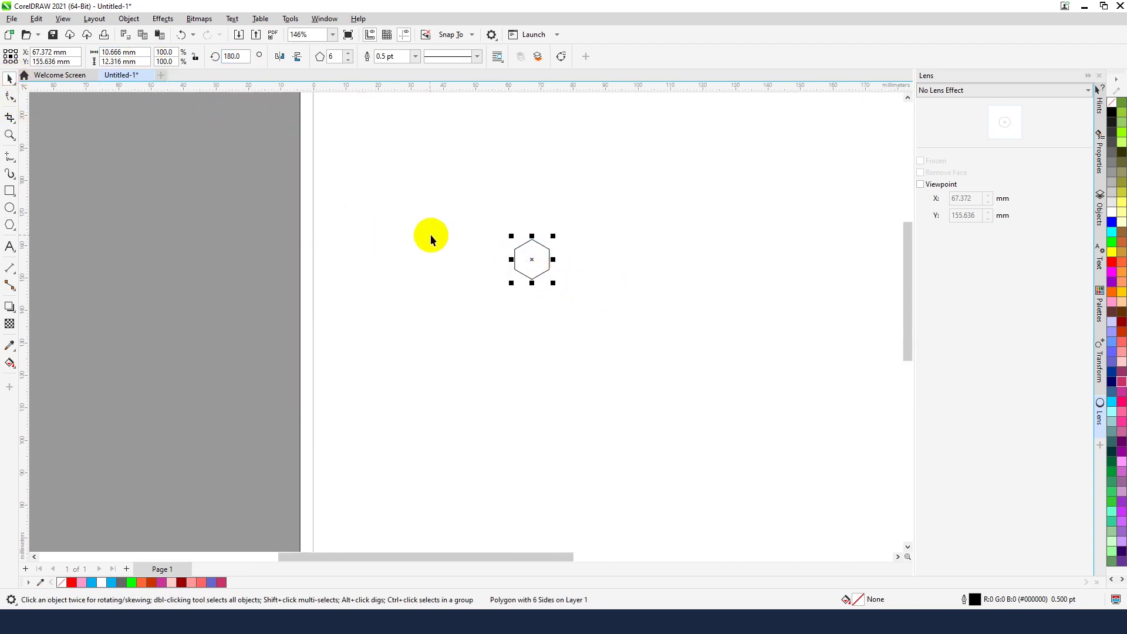
pyautogui.moveTo(524, 268); pyautogui.dragTo(454, 273)
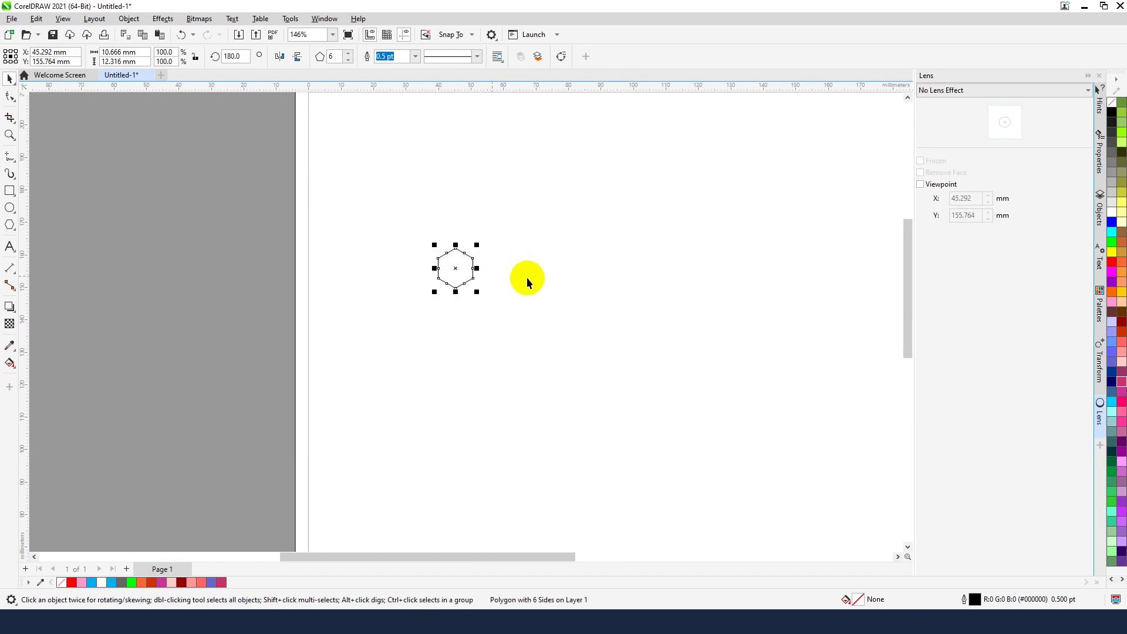
pyautogui.scroll(-3, 524, 276)
pyautogui.click(536, 317)
pyautogui.click(521, 281)
pyautogui.click(516, 327)
pyautogui.click(531, 289)
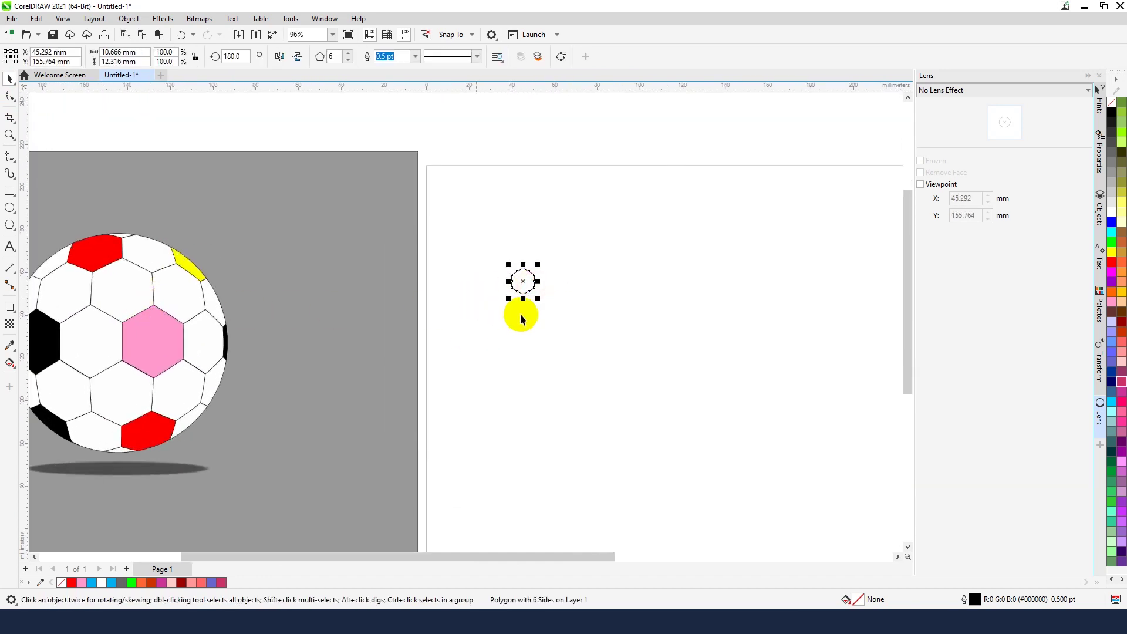
pyautogui.scroll(2, 604, 305)
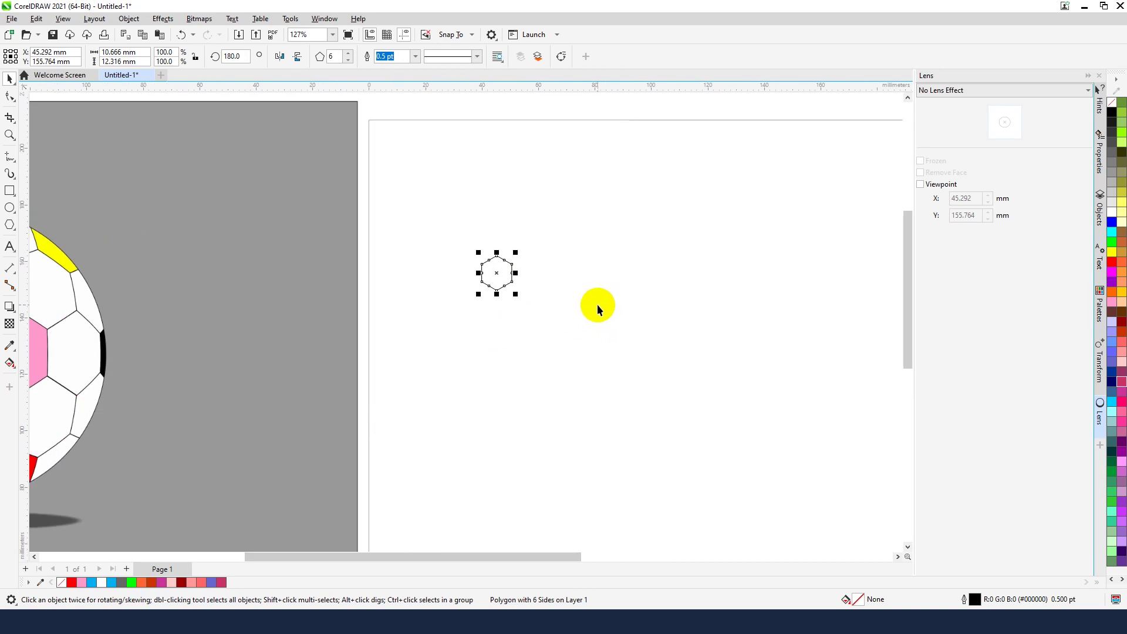
pyautogui.click(584, 262)
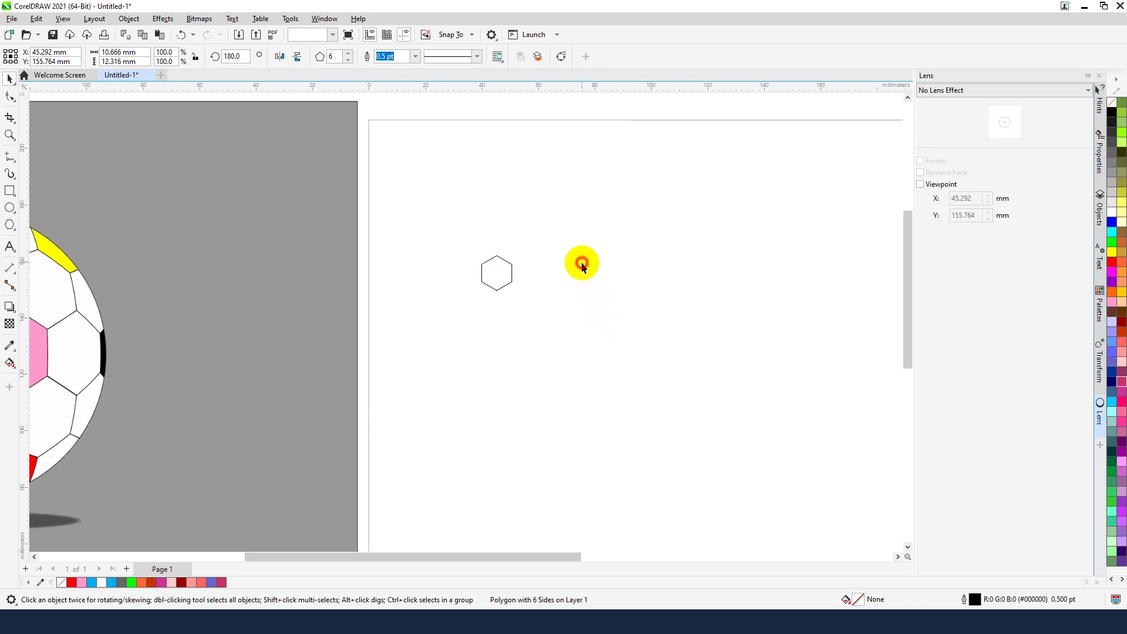
# Open the position transform settings with the hexagon selected
pyautogui.click(503, 280)
pyautogui.click(1100, 358)
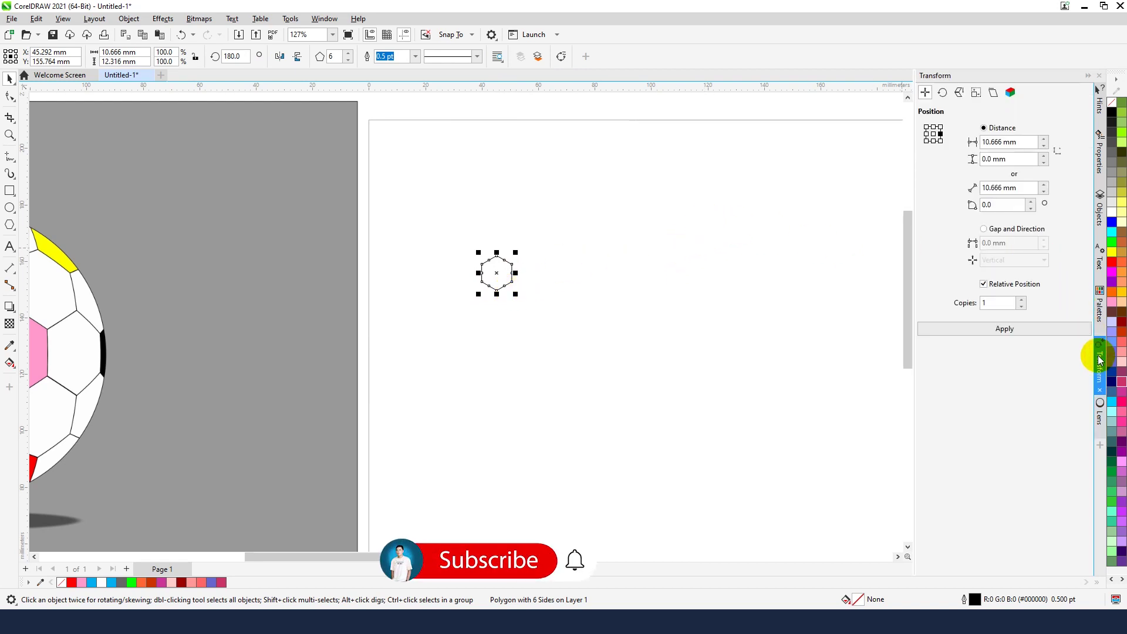
pyautogui.click(326, 20)
pyautogui.moveTo(364, 180)
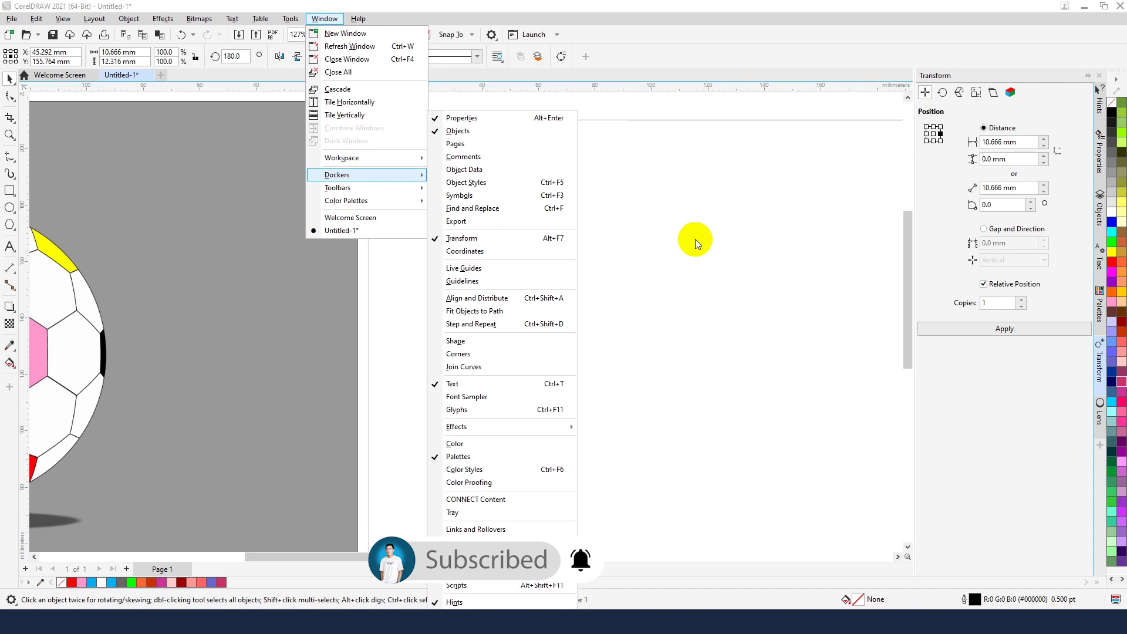
pyautogui.click(695, 238)
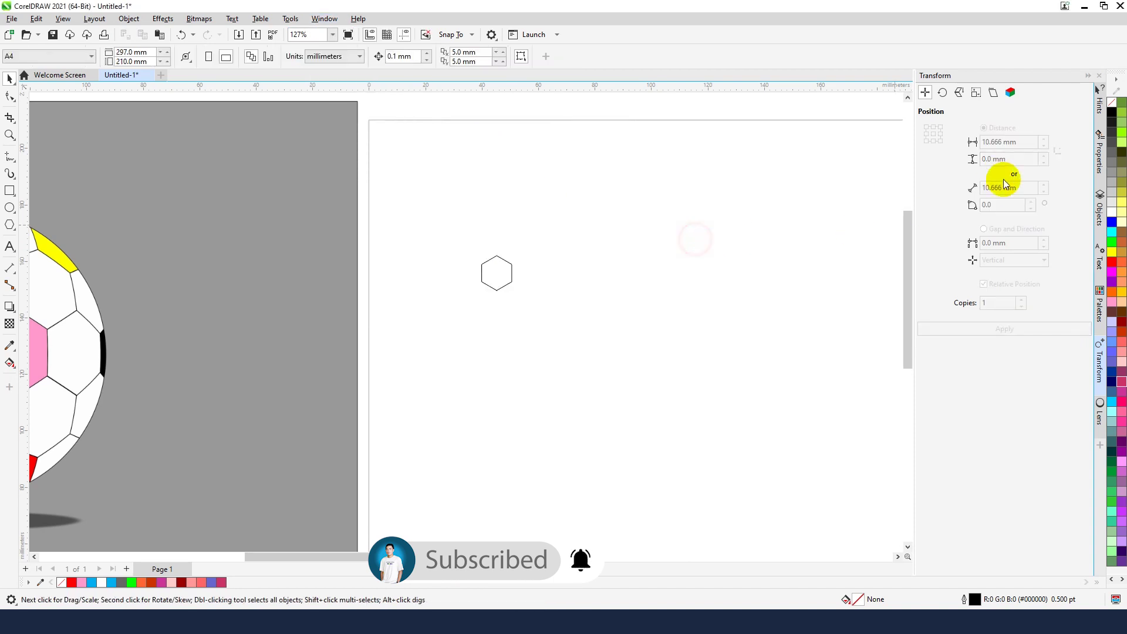
pyautogui.click(499, 276)
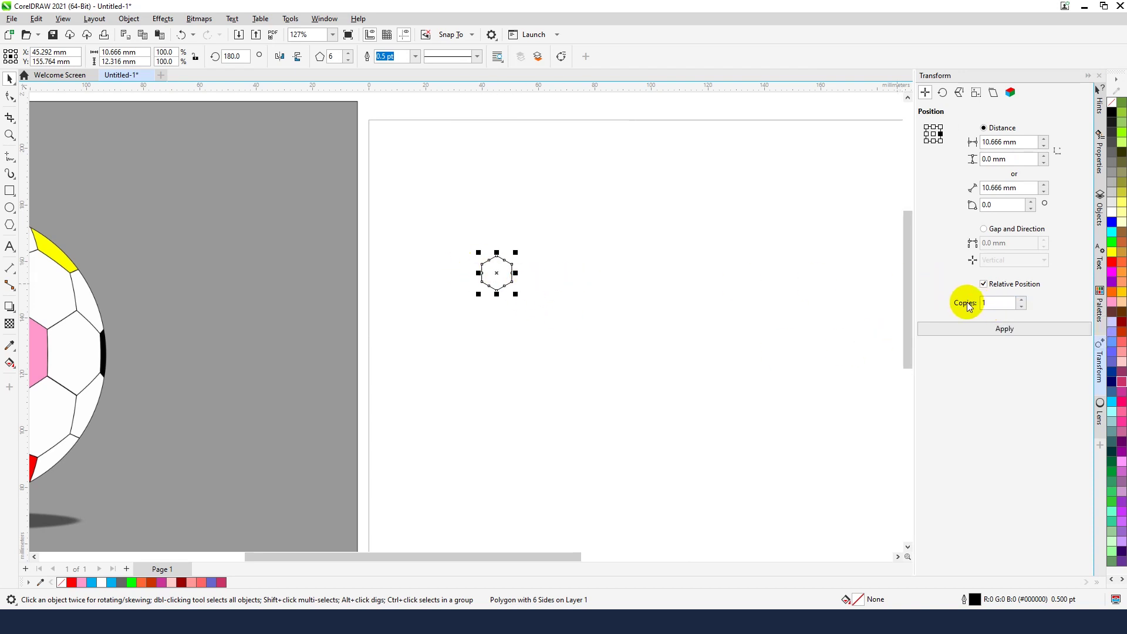
# Repeatedly copy the hexagon with a 10.666 mm horizontal and 0 mm vertical offset until the row has 17 hexagons
pyautogui.click(968, 329)
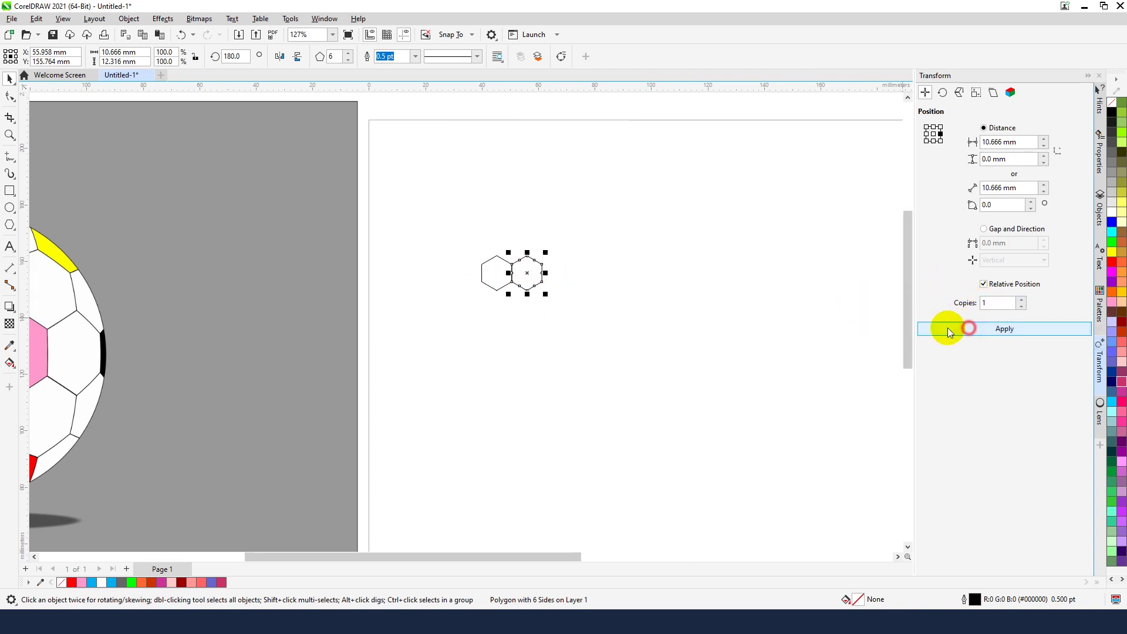
pyautogui.click(965, 329)
pyautogui.click(965, 329)
pyautogui.click(965, 329)
pyautogui.click(965, 329)
pyautogui.click(966, 329)
pyautogui.click(965, 328)
pyautogui.click(965, 329)
pyautogui.click(965, 329)
pyautogui.click(965, 329)
pyautogui.click(965, 328)
pyautogui.click(965, 329)
pyautogui.scroll(-2, 563, 339)
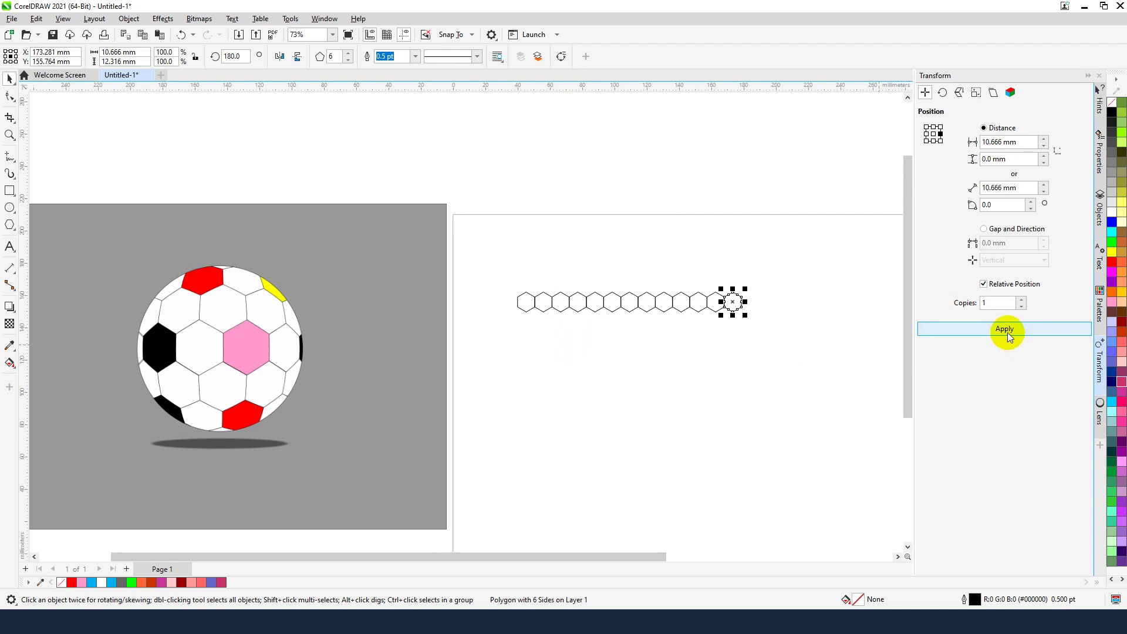
pyautogui.click(1006, 330)
pyautogui.click(1006, 330)
pyautogui.click(1006, 330)
pyautogui.scroll(-1, 464, 324)
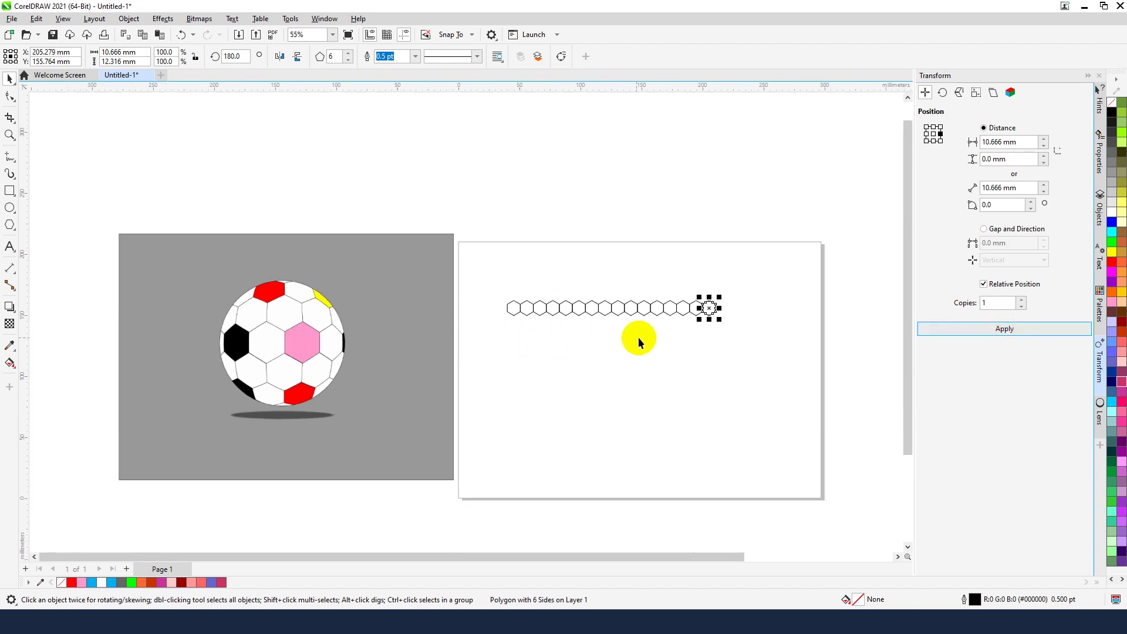
pyautogui.click(1023, 332)
# Select the whole hexagon row and place a duplicate directly below it, shifted half a hexagon to the right so the edges nest
pyautogui.click(9, 78)
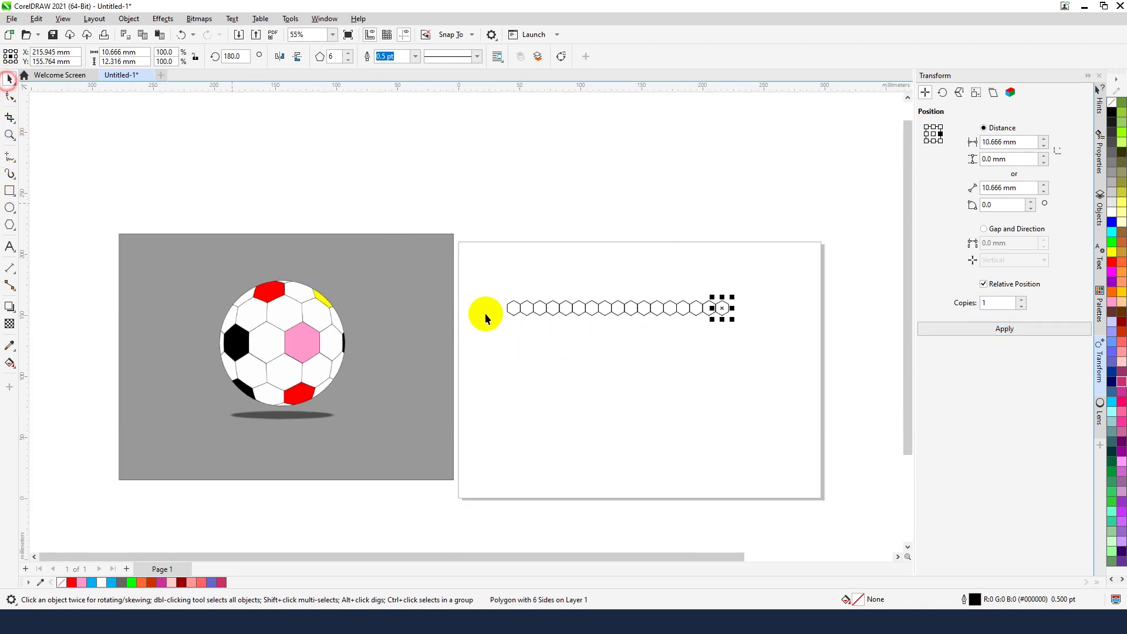
pyautogui.click(621, 396)
pyautogui.scroll(2, 717, 330)
pyautogui.moveTo(261, 238); pyautogui.dragTo(798, 375)
pyautogui.scroll(1, 553, 315)
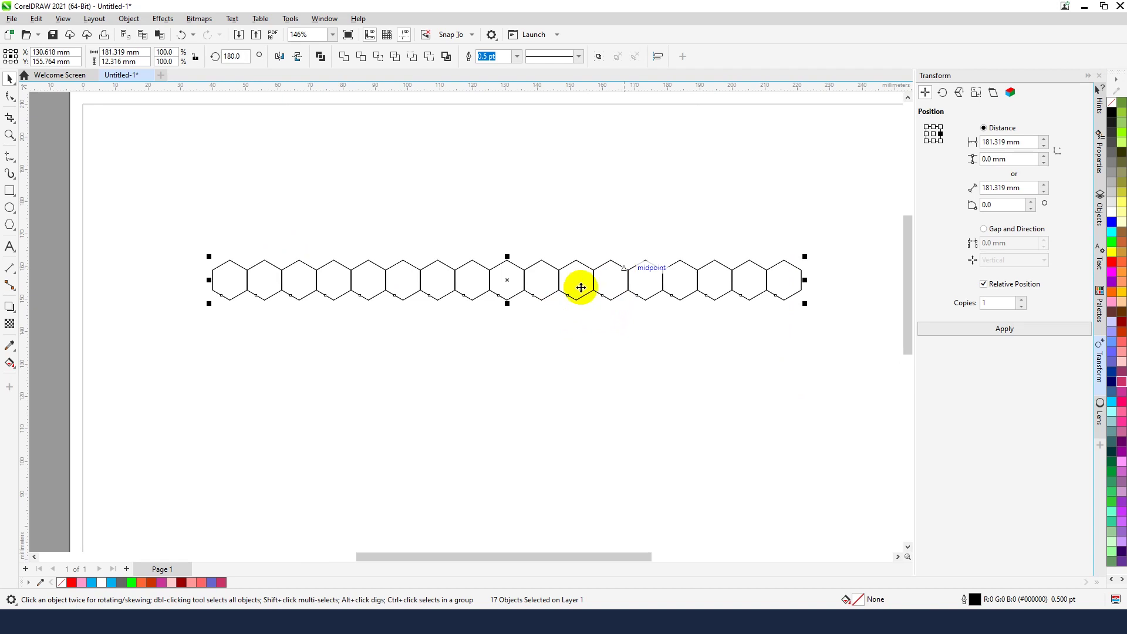
pyautogui.moveTo(614, 285); pyautogui.dragTo(629, 315)
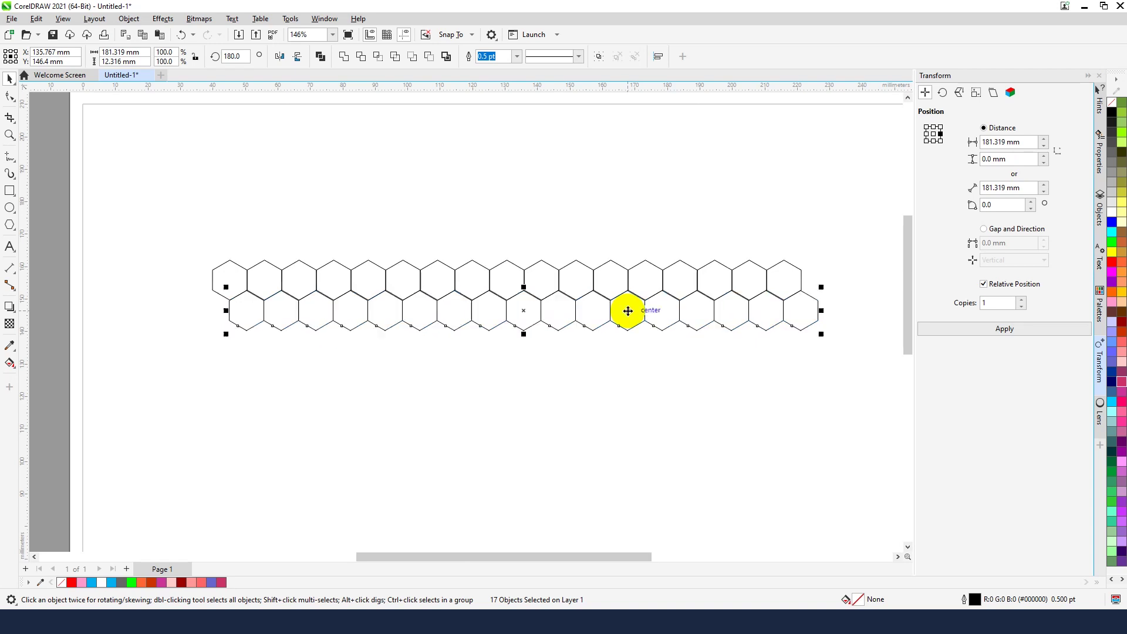
# Select both hexagon rows and move them down and to the right, centred at about X 143 mm, Y 132 mm
pyautogui.scroll(1, 630, 311)
pyautogui.scroll(-1, 630, 311)
pyautogui.moveTo(166, 215); pyautogui.dragTo(809, 402)
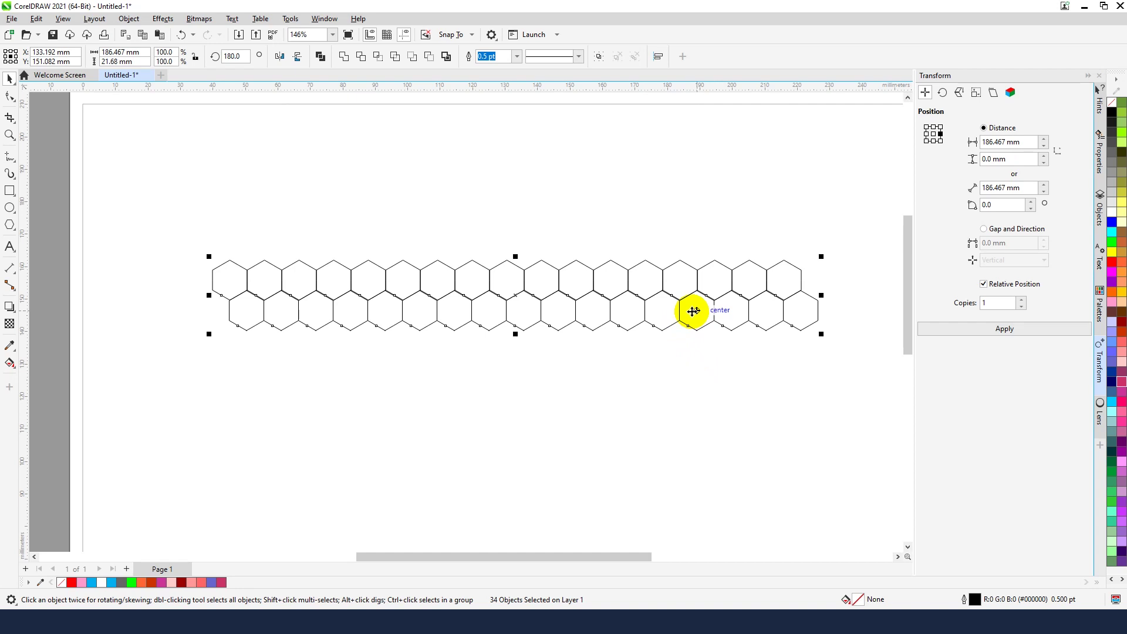
pyautogui.moveTo(693, 311); pyautogui.dragTo(731, 372)
pyautogui.scroll(-3, 478, 237)
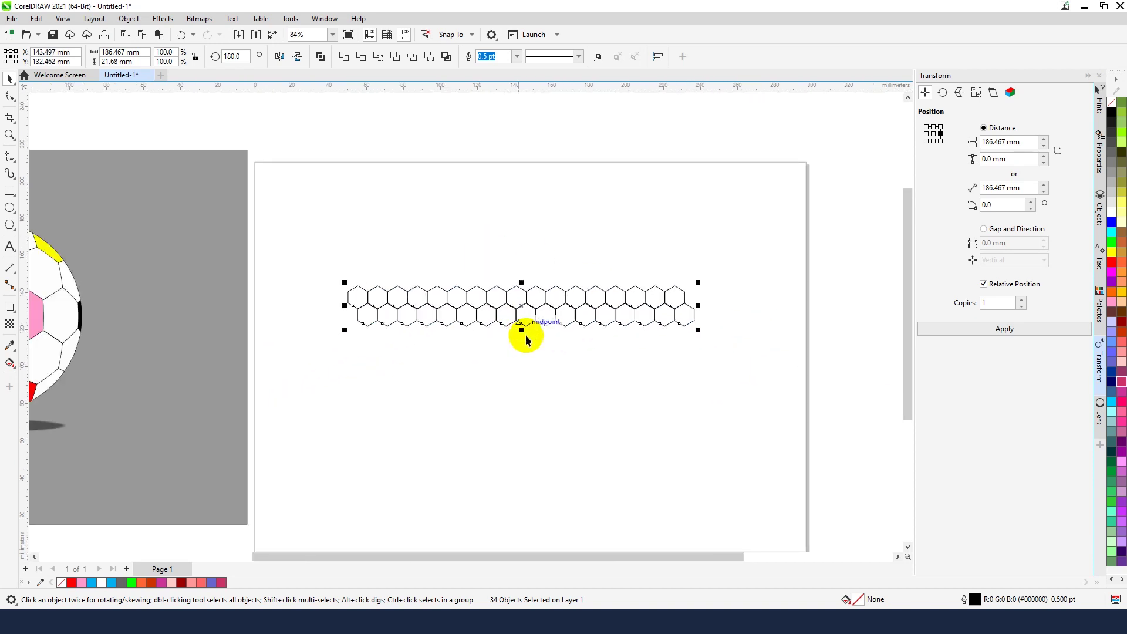
# Duplicate the two selected hexagon rows and nest the copy directly beneath them to form four rows
pyautogui.scroll(2, 543, 339)
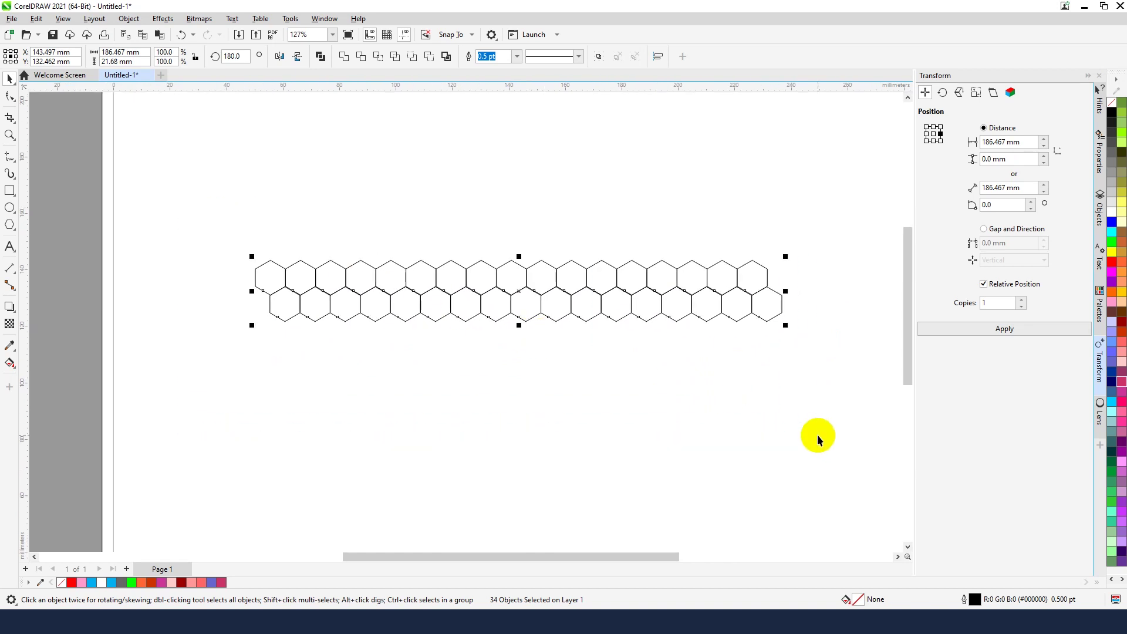
pyautogui.scroll(1, 700, 401)
pyautogui.moveTo(619, 271); pyautogui.dragTo(656, 340)
pyautogui.scroll(-2, 478, 201)
pyautogui.click(546, 384)
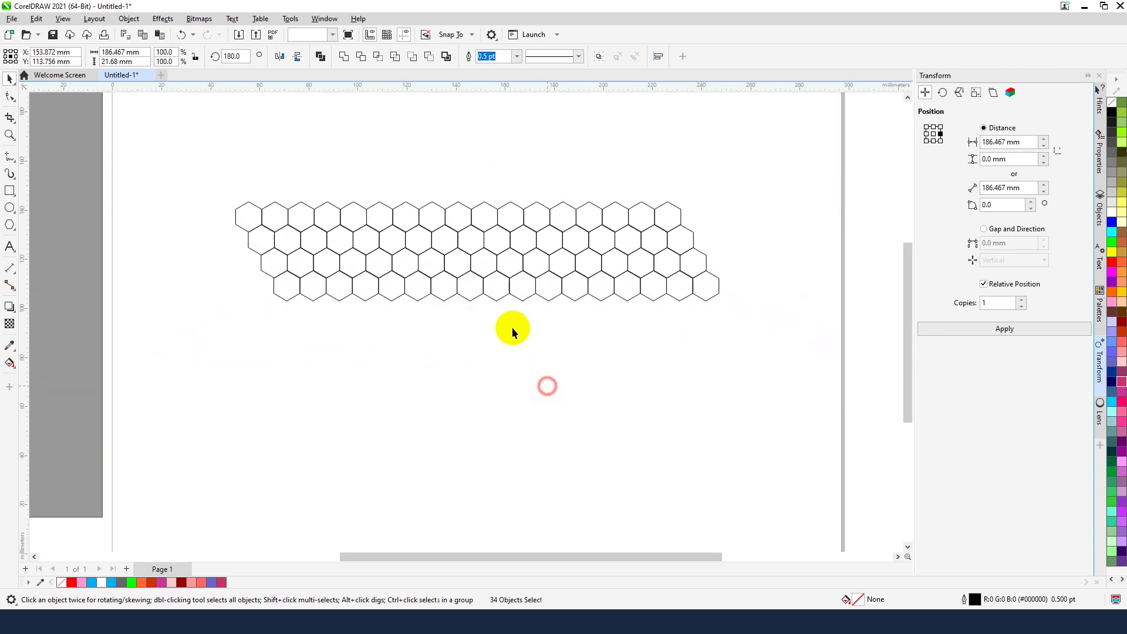
# Select all four hexagon rows and nest a duplicate of them directly below to form eight rows
pyautogui.moveTo(210, 175); pyautogui.dragTo(728, 358)
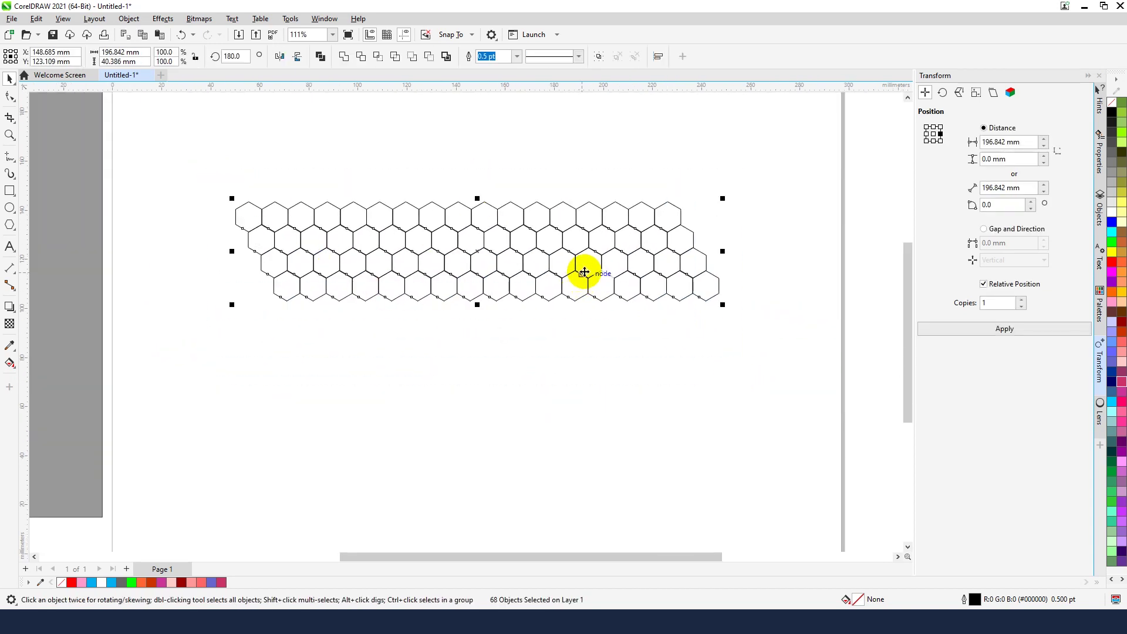
pyautogui.moveTo(584, 272); pyautogui.dragTo(614, 359)
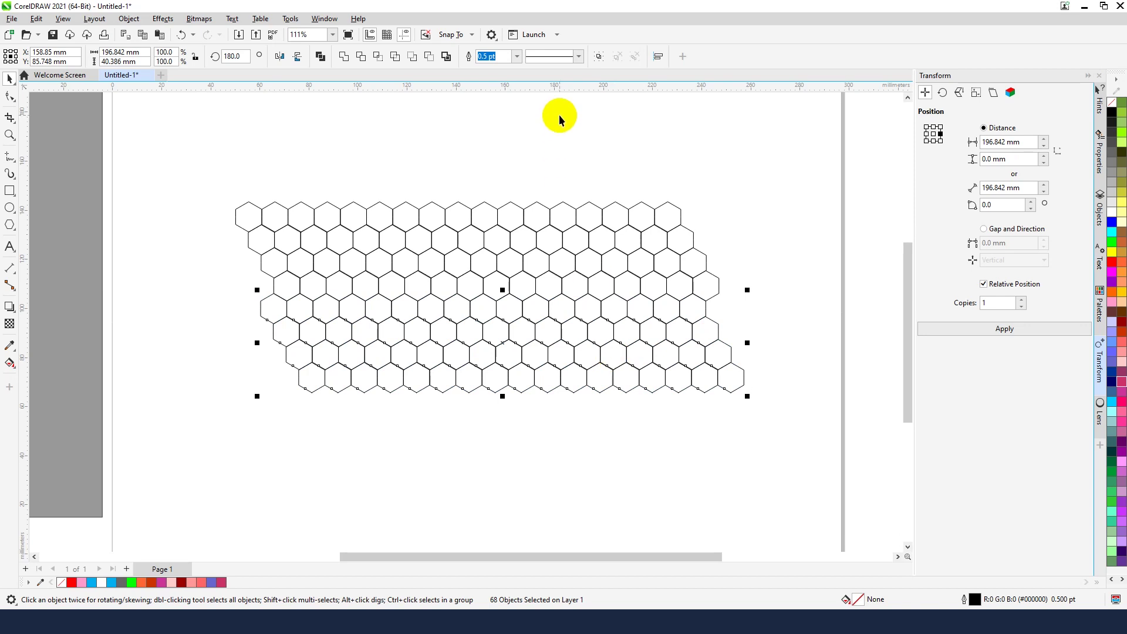
pyautogui.click(558, 116)
# Fill two mid-grid hexagons in the fourth row yellow and blue, and those two rows below them red and brown respectively
pyautogui.scroll(-2, 576, 218)
pyautogui.scroll(2, 586, 340)
pyautogui.scroll(-1, 596, 345)
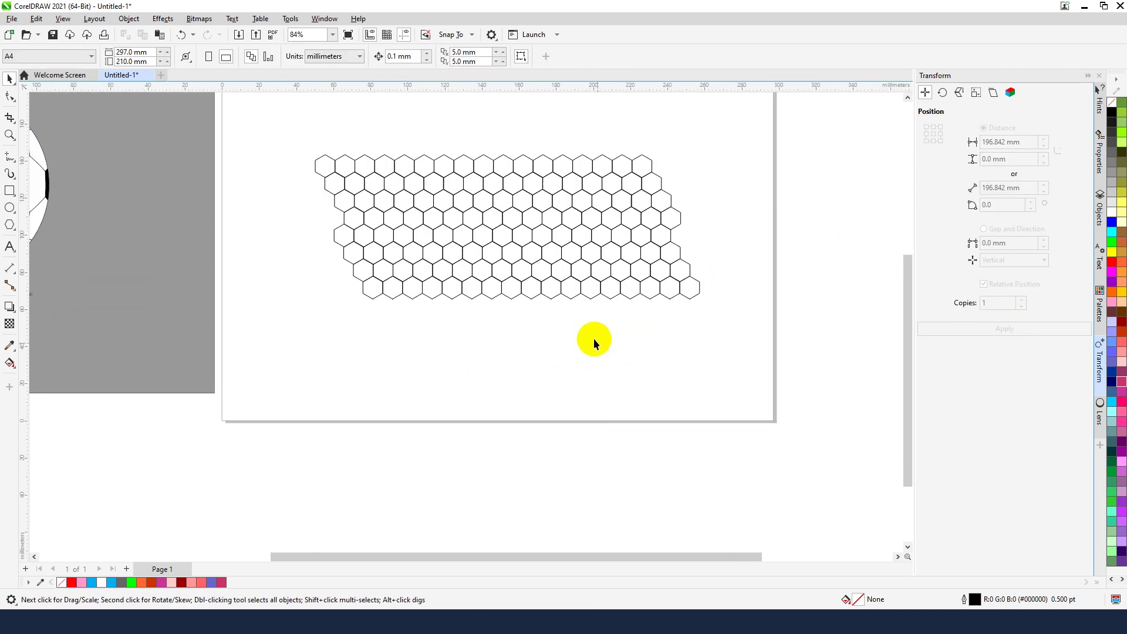
pyautogui.click(476, 221)
pyautogui.click(1110, 253)
pyautogui.click(511, 221)
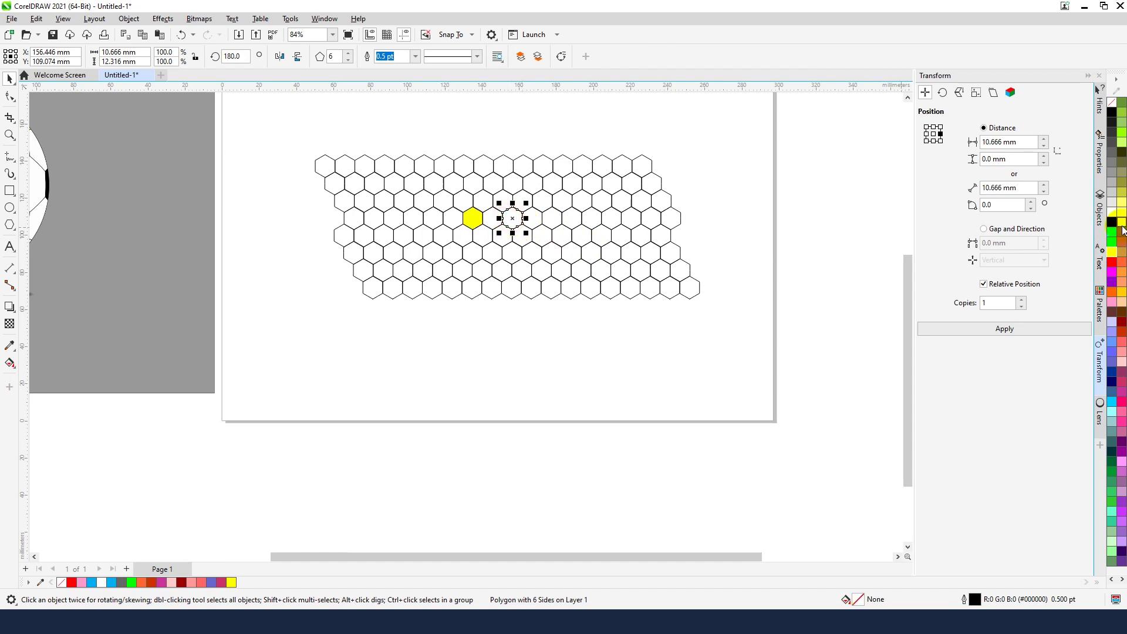
pyautogui.click(1112, 226)
pyautogui.click(512, 252)
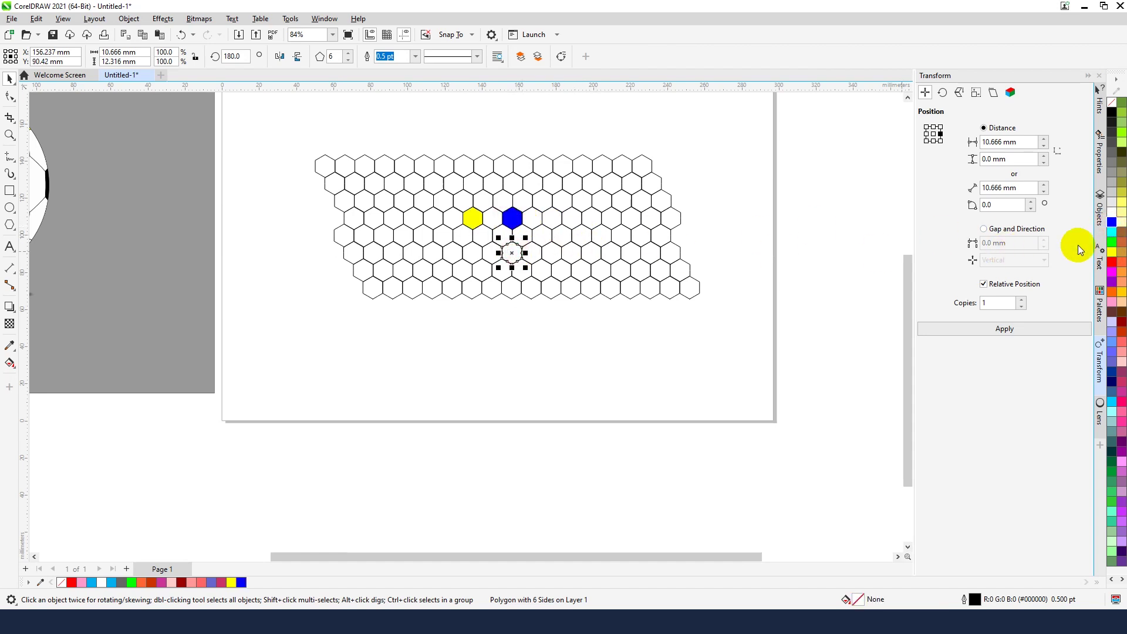
pyautogui.click(1122, 236)
pyautogui.click(474, 249)
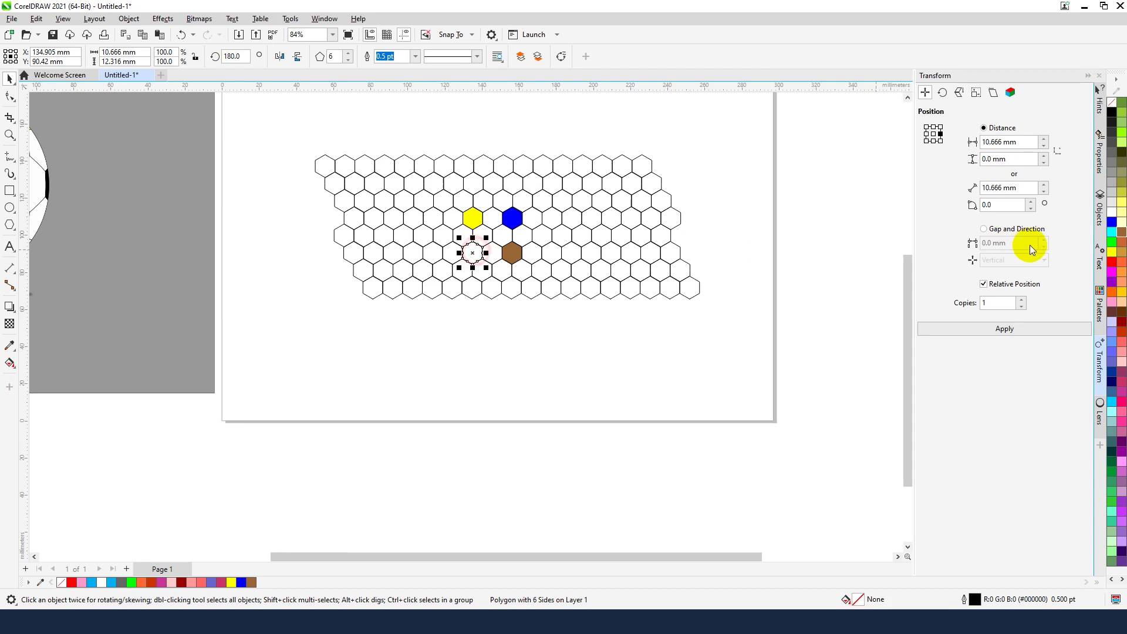
pyautogui.click(1104, 264)
# Colour fifth-row hexagons lavender, green and light orange, the last one two cells right of green, and a third-row hexagon above blue dark red
pyautogui.click(502, 237)
pyautogui.moveTo(1111, 243); pyautogui.dragTo(486, 243)
pyautogui.click(481, 237)
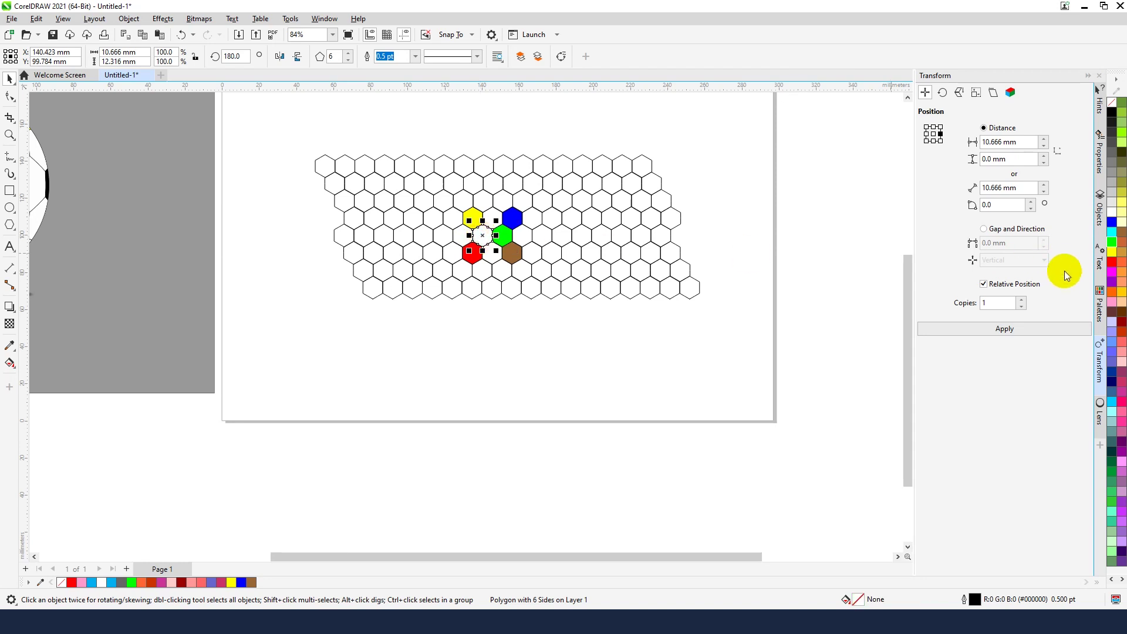
pyautogui.click(1112, 323)
pyautogui.click(505, 201)
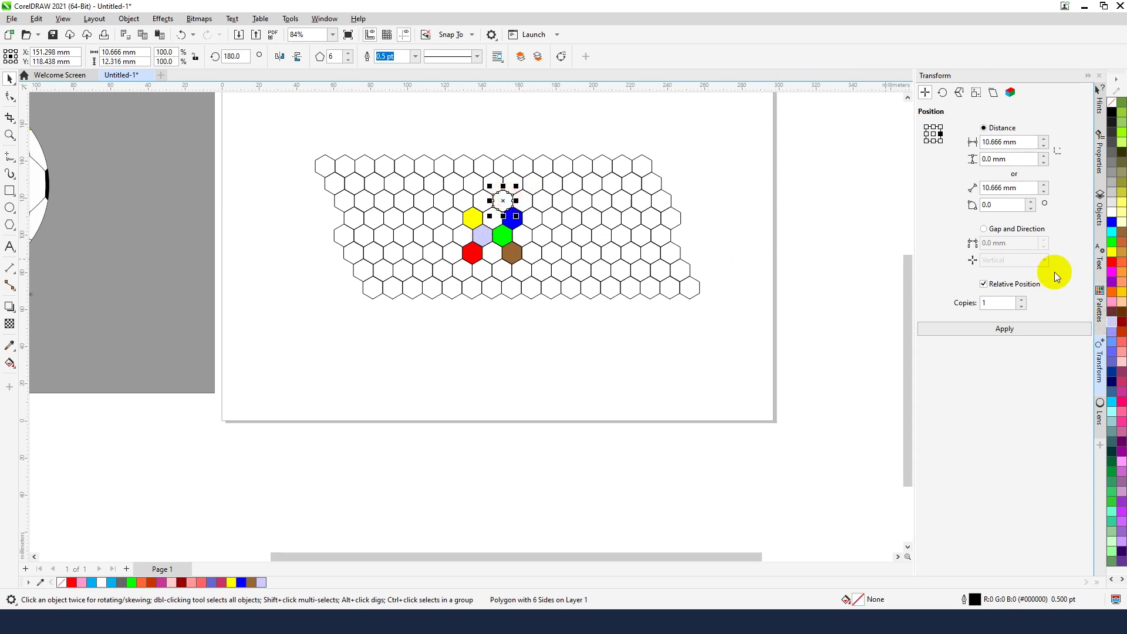
pyautogui.click(1122, 325)
pyautogui.click(534, 237)
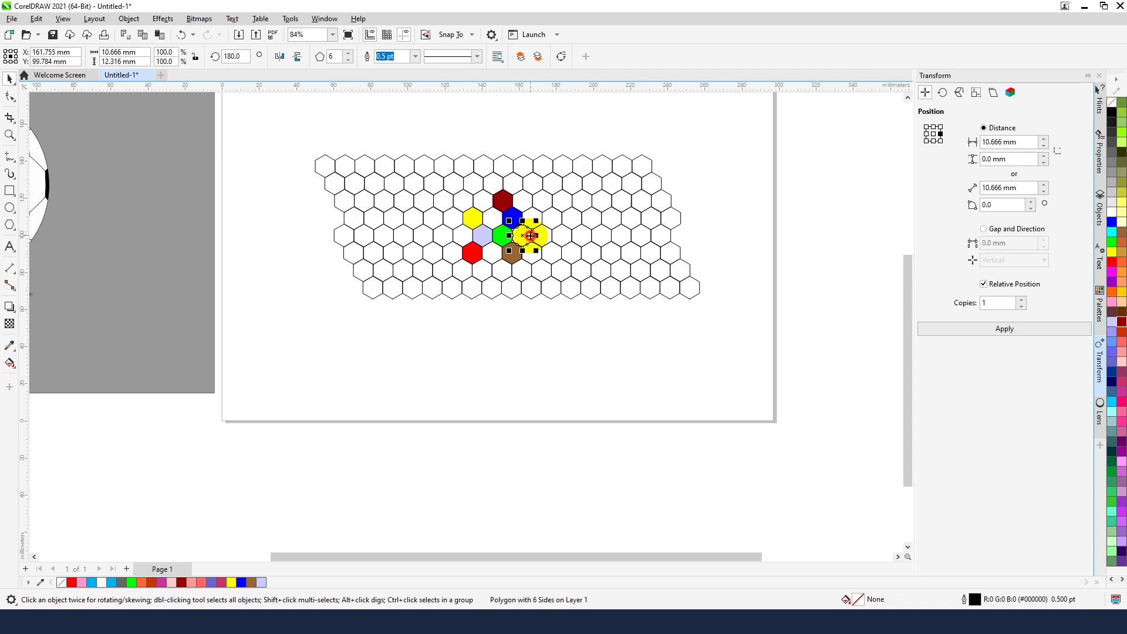
pyautogui.click(1013, 331)
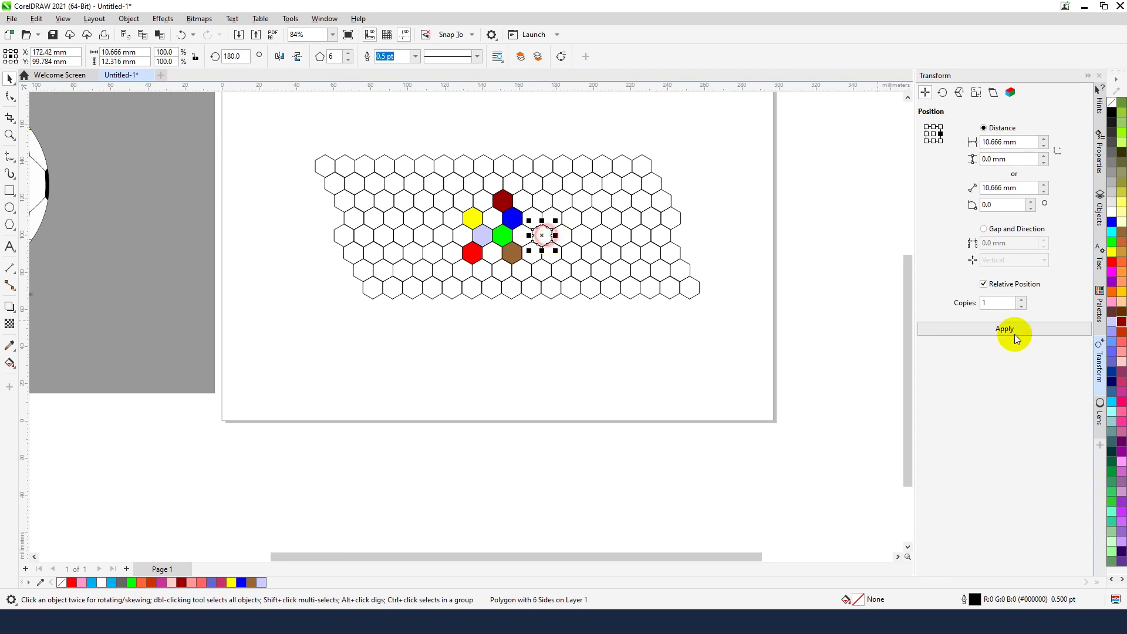
pyautogui.click(1121, 284)
# Fill the two fifth-row hexagons left of lavender dark teal and mauve, and two third-row hexagons above yellow pink and orchid
pyautogui.click(457, 238)
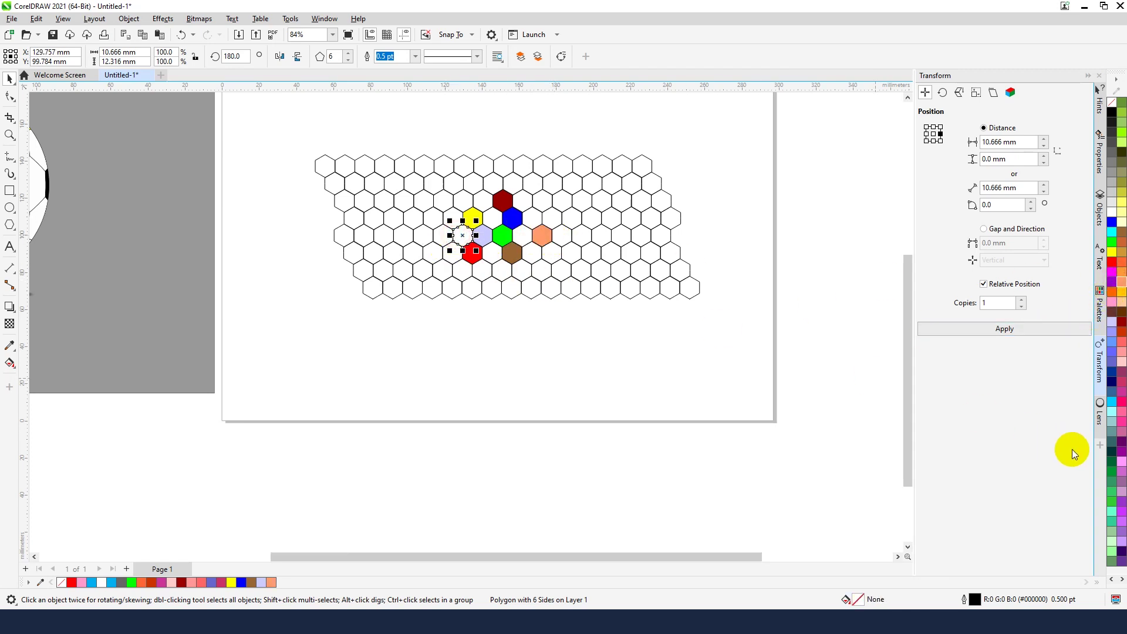
pyautogui.click(1111, 441)
pyautogui.click(458, 204)
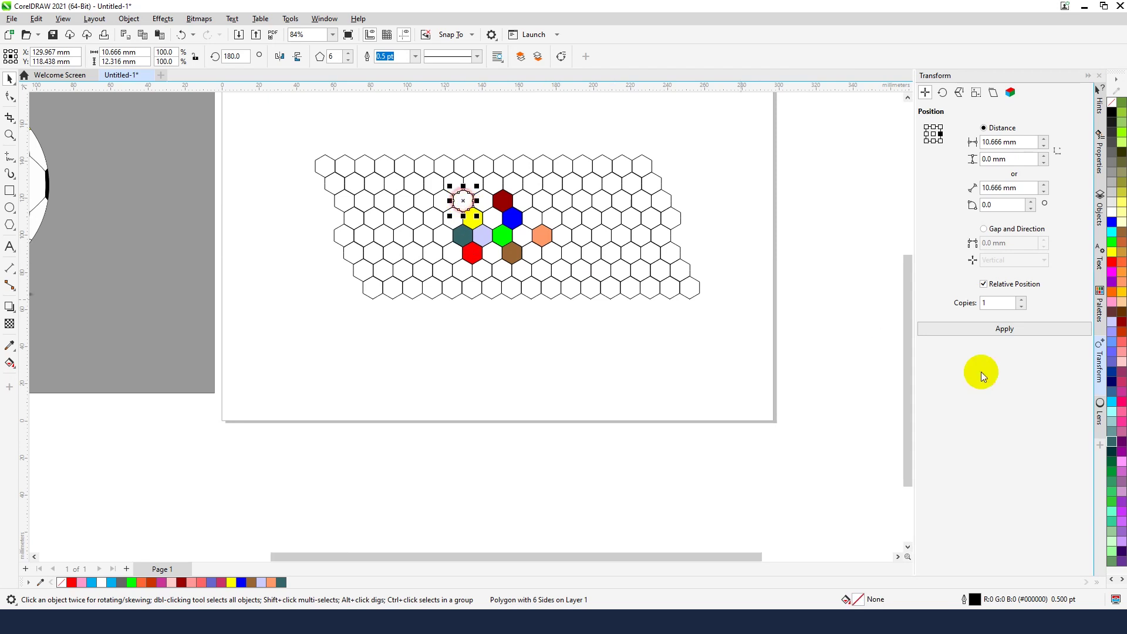
pyautogui.click(1121, 465)
pyautogui.click(441, 237)
pyautogui.click(1120, 491)
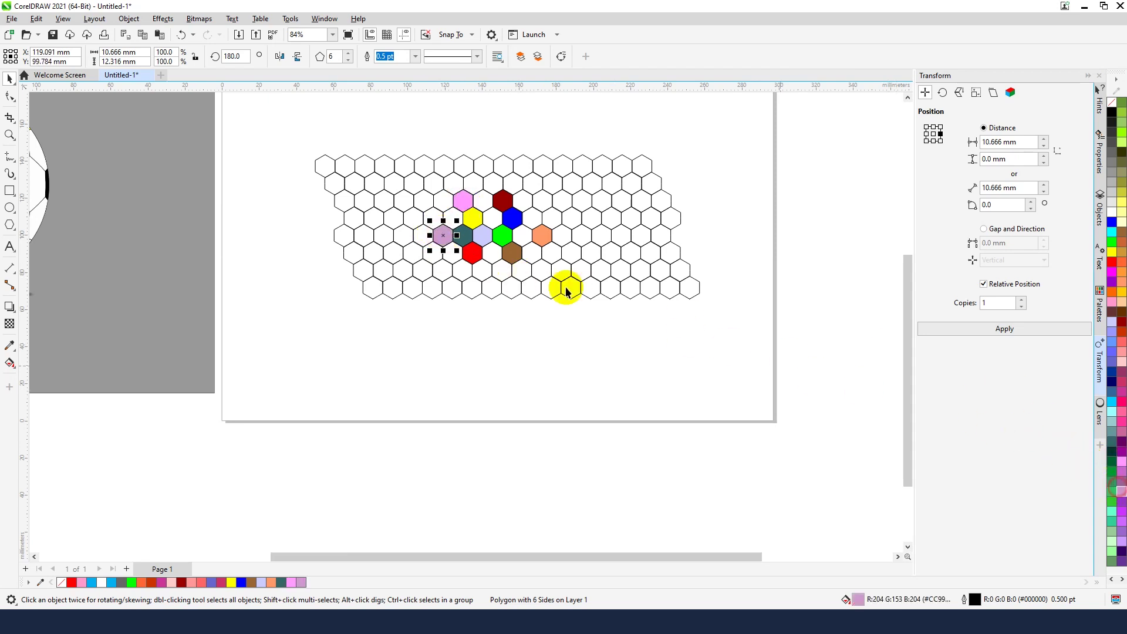
pyautogui.click(443, 204)
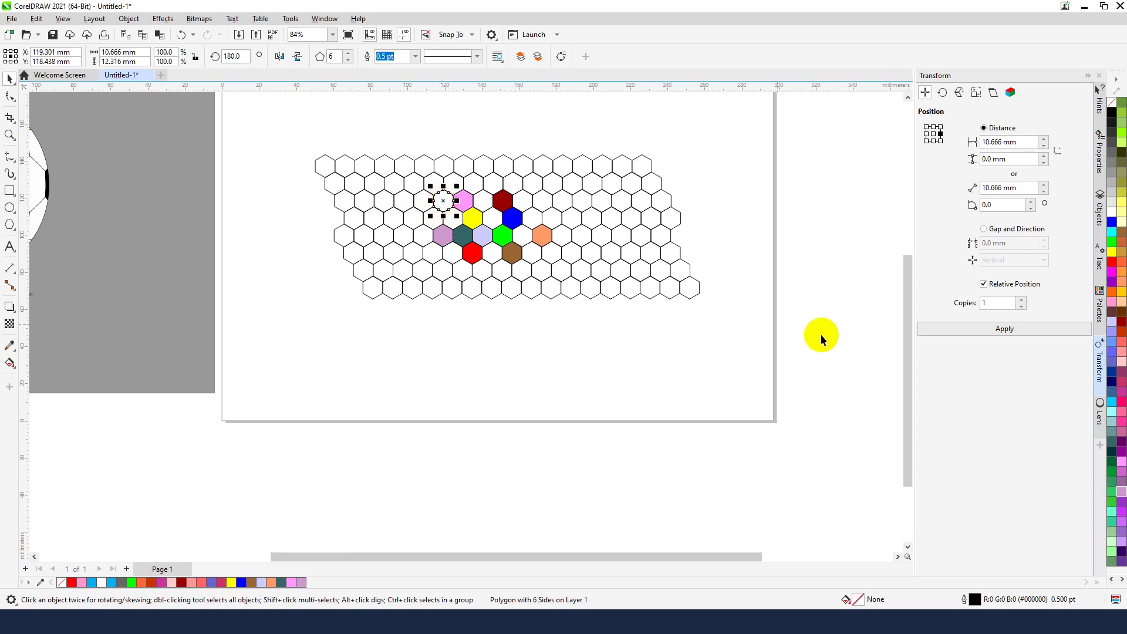
pyautogui.click(1120, 474)
pyautogui.click(716, 469)
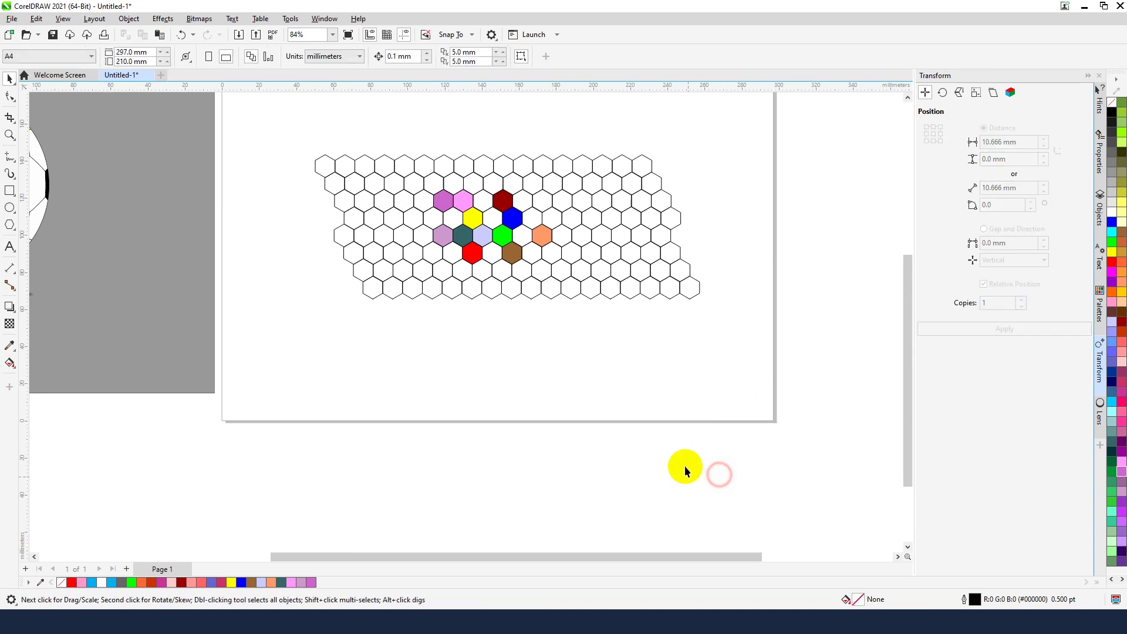
# Draw a circle about 52 mm in diameter and place it over the coloured hexagons, centred at about X 139 mm, Y 109 mm
pyautogui.scroll(-2, 647, 338)
pyautogui.scroll(1, 633, 341)
pyautogui.scroll(1, 635, 345)
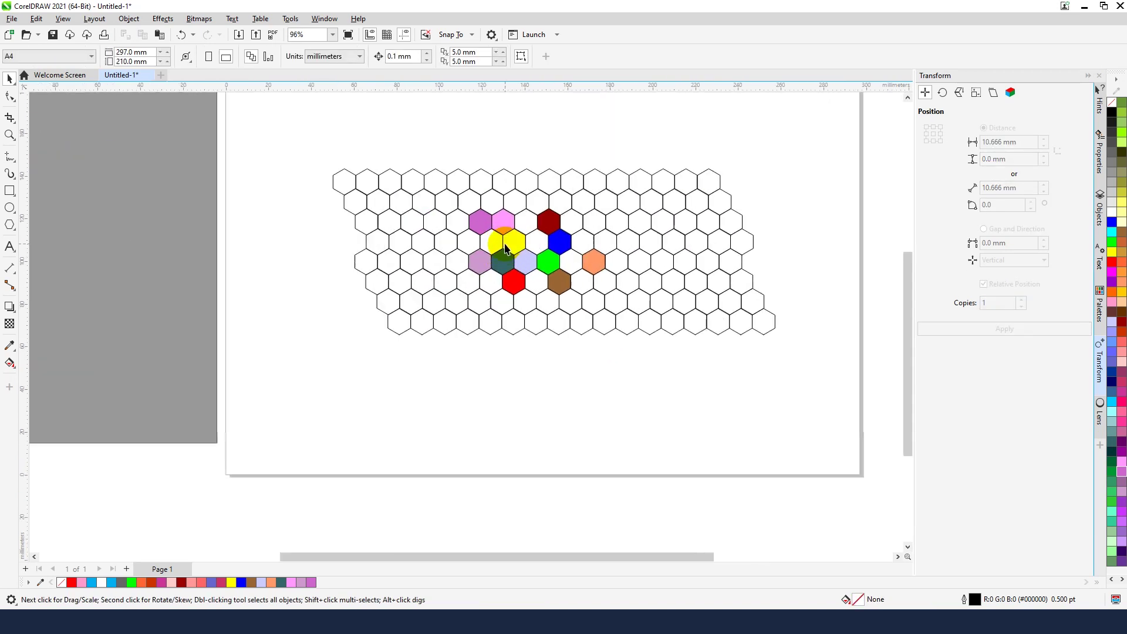
pyautogui.scroll(-2, 613, 290)
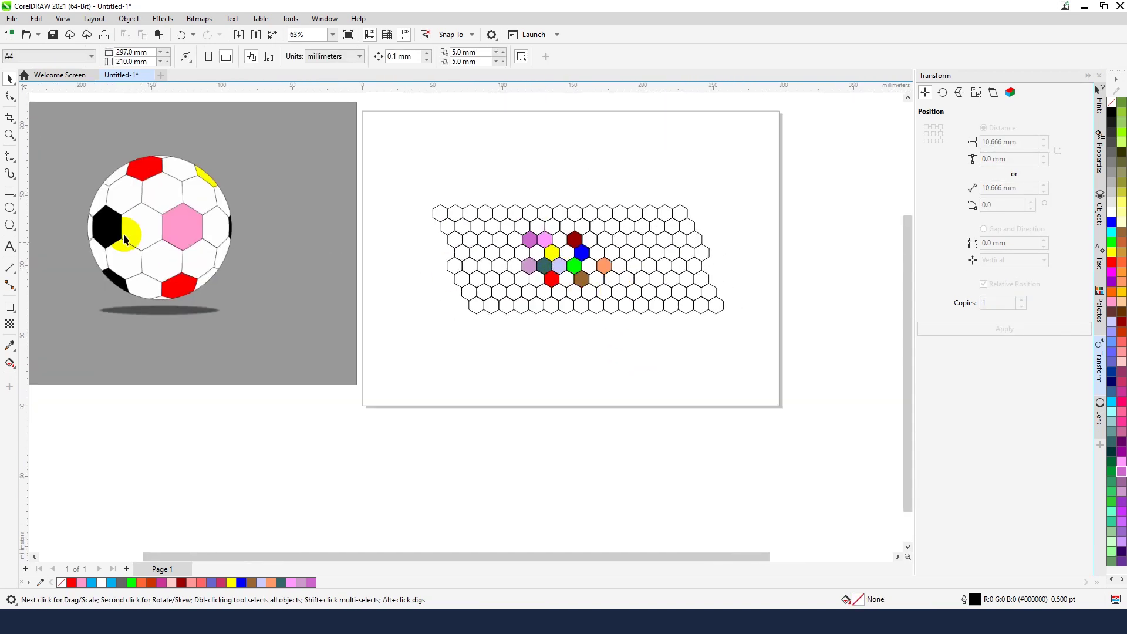
pyautogui.click(10, 208)
pyautogui.moveTo(489, 358); pyautogui.dragTo(565, 432)
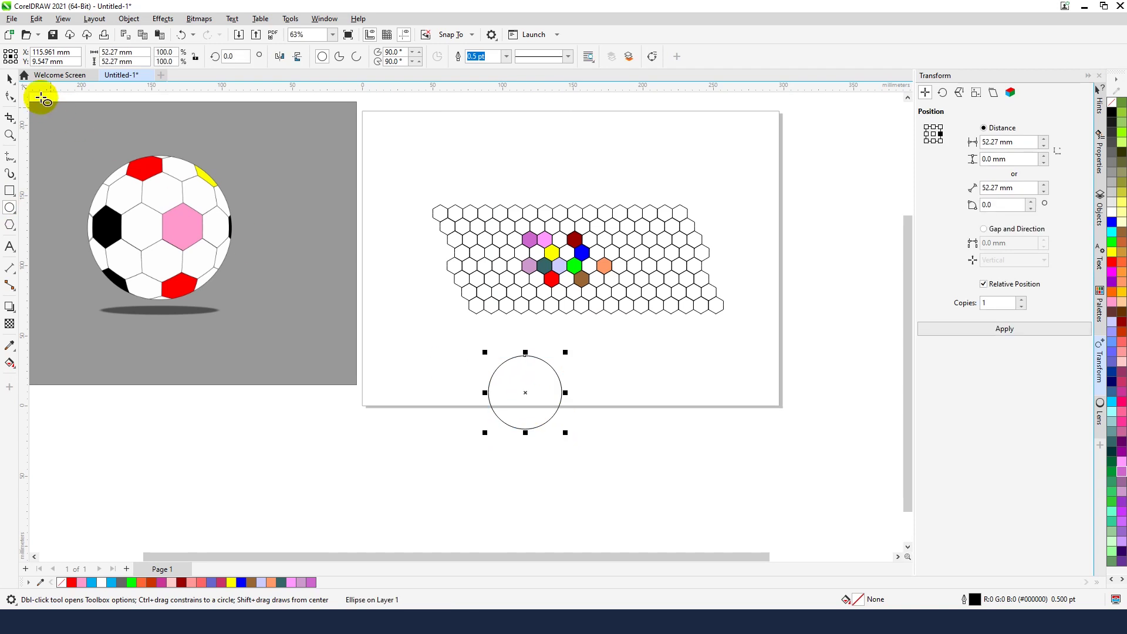
pyautogui.click(9, 78)
pyautogui.moveTo(544, 387); pyautogui.dragTo(578, 252)
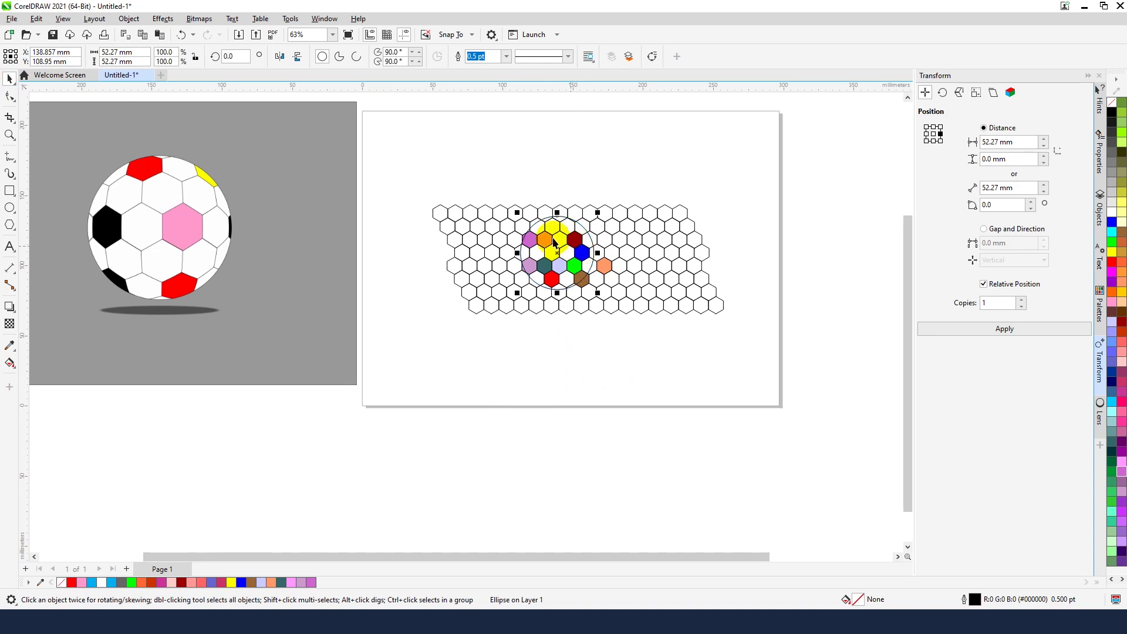
# Apply a Fish Eye lens effect to the circle over the coloured hexagons
pyautogui.scroll(1, 165, 219)
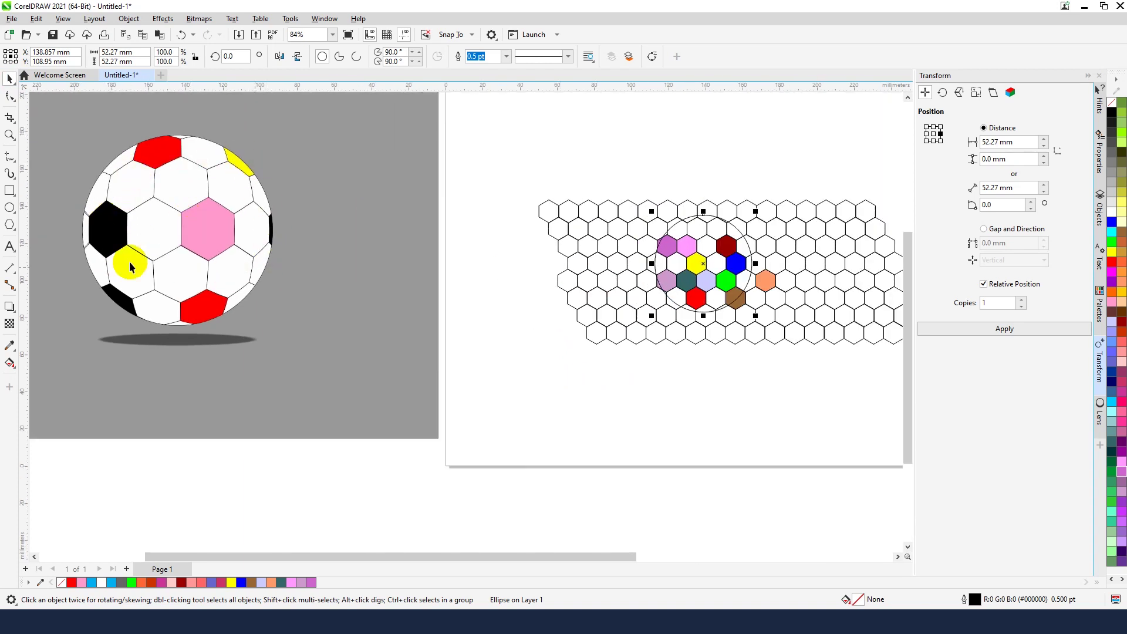
pyautogui.scroll(-1, 704, 252)
pyautogui.scroll(2, 653, 247)
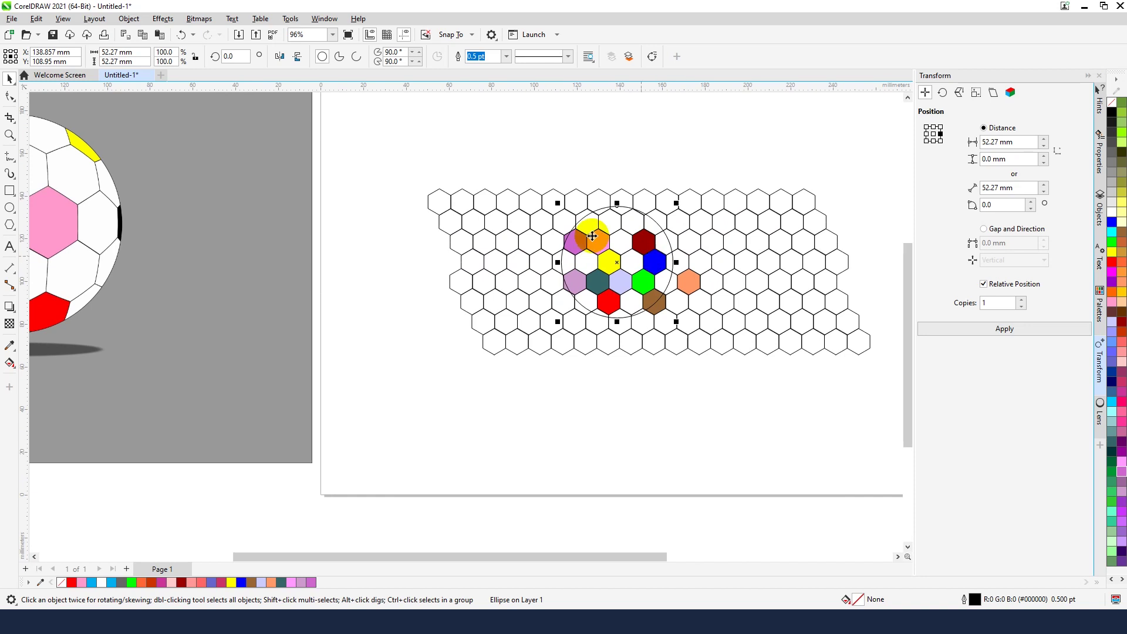
pyautogui.scroll(-1, 622, 261)
pyautogui.scroll(1, 675, 220)
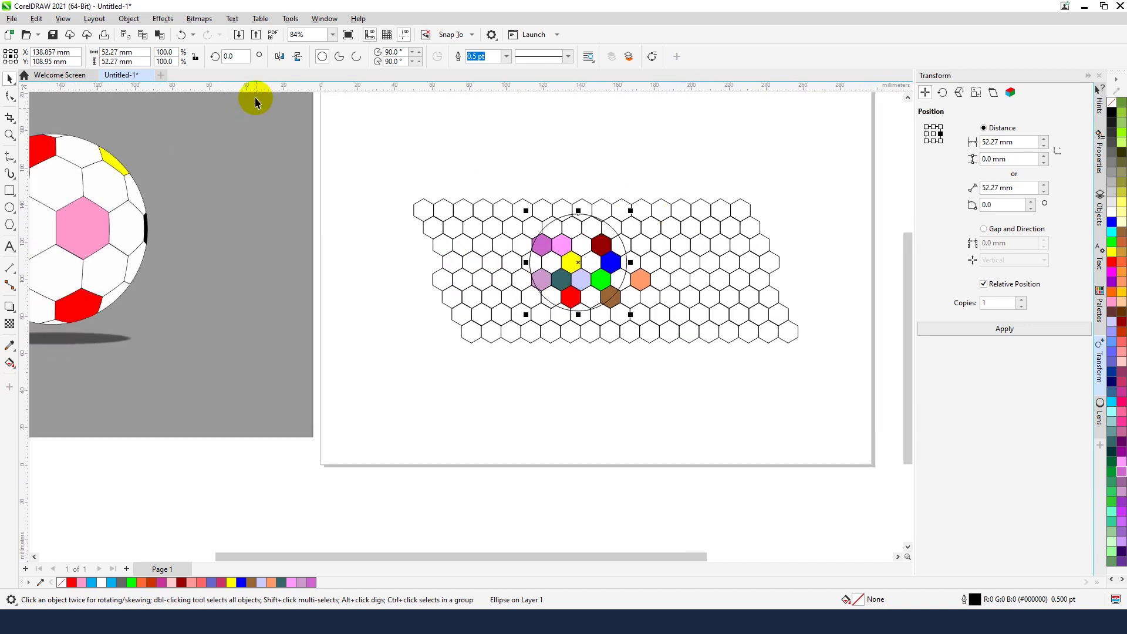
pyautogui.click(163, 20)
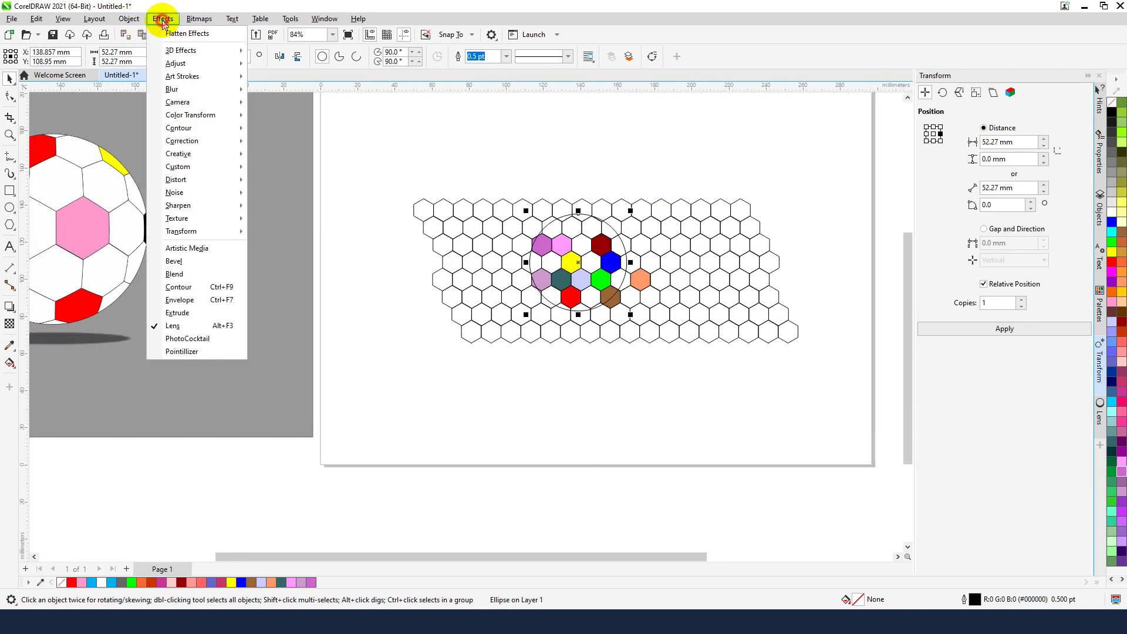
pyautogui.click(190, 326)
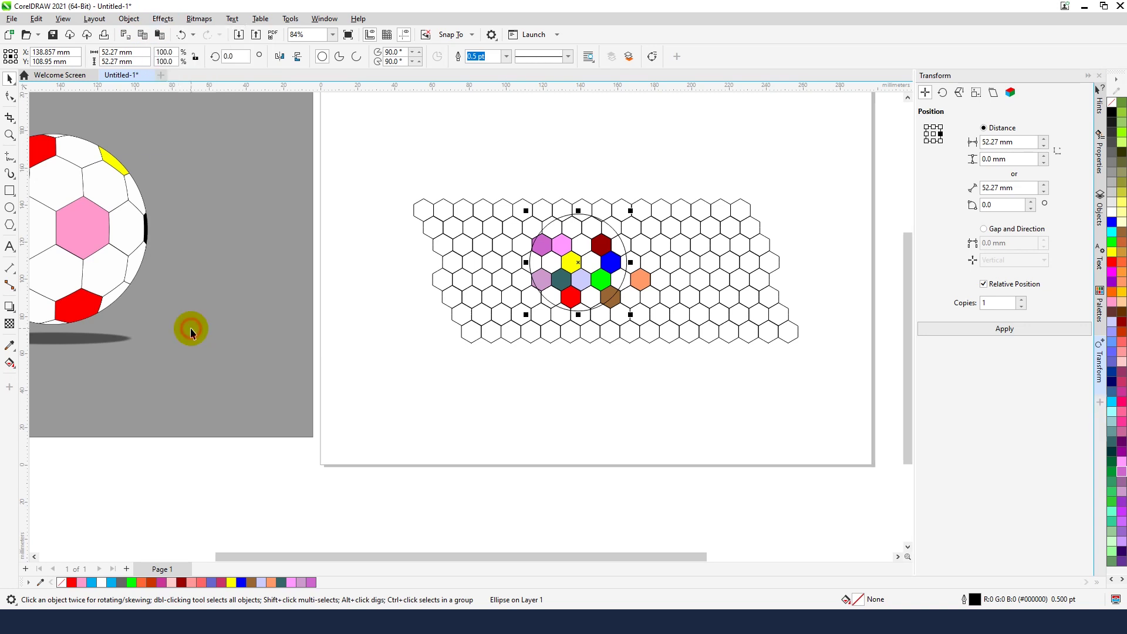
pyautogui.click(162, 19)
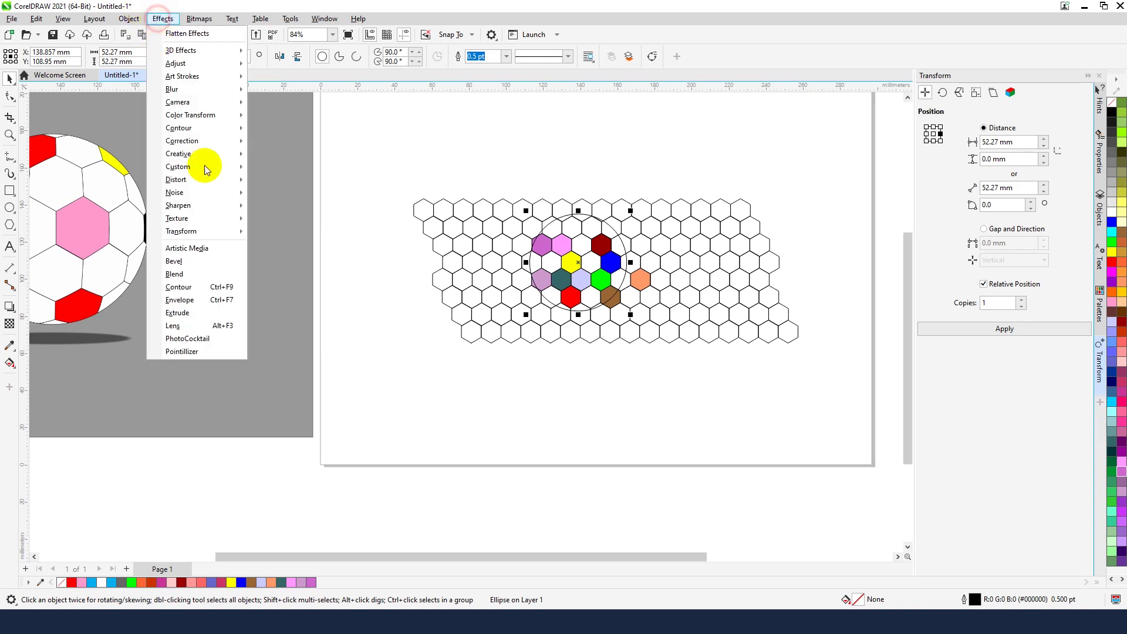
pyautogui.click(185, 326)
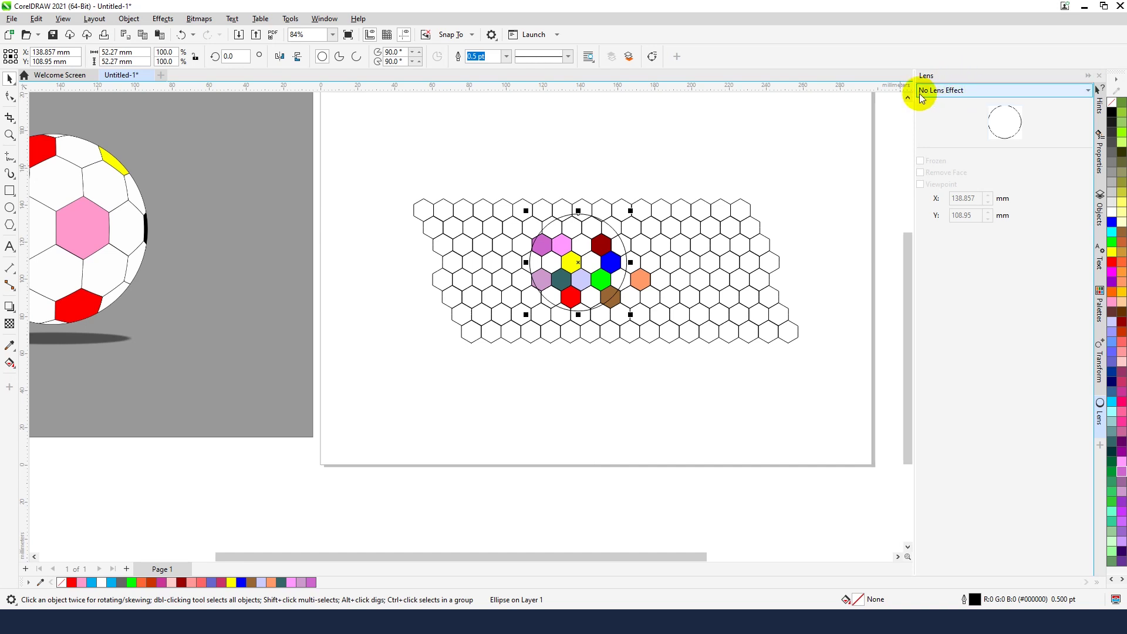
pyautogui.click(1083, 93)
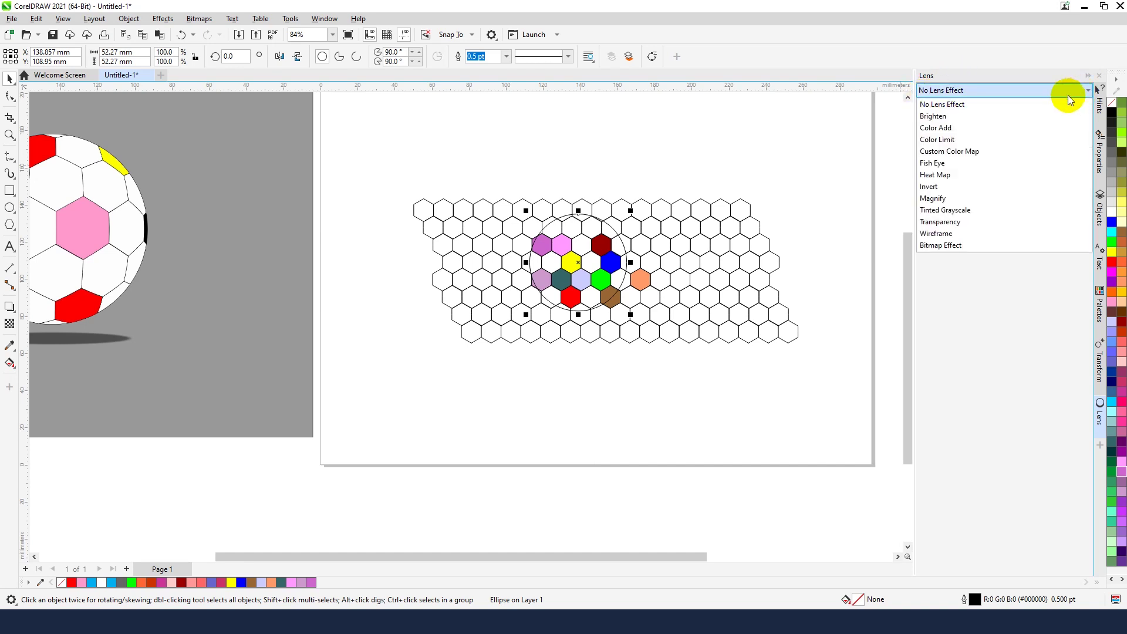
pyautogui.click(948, 164)
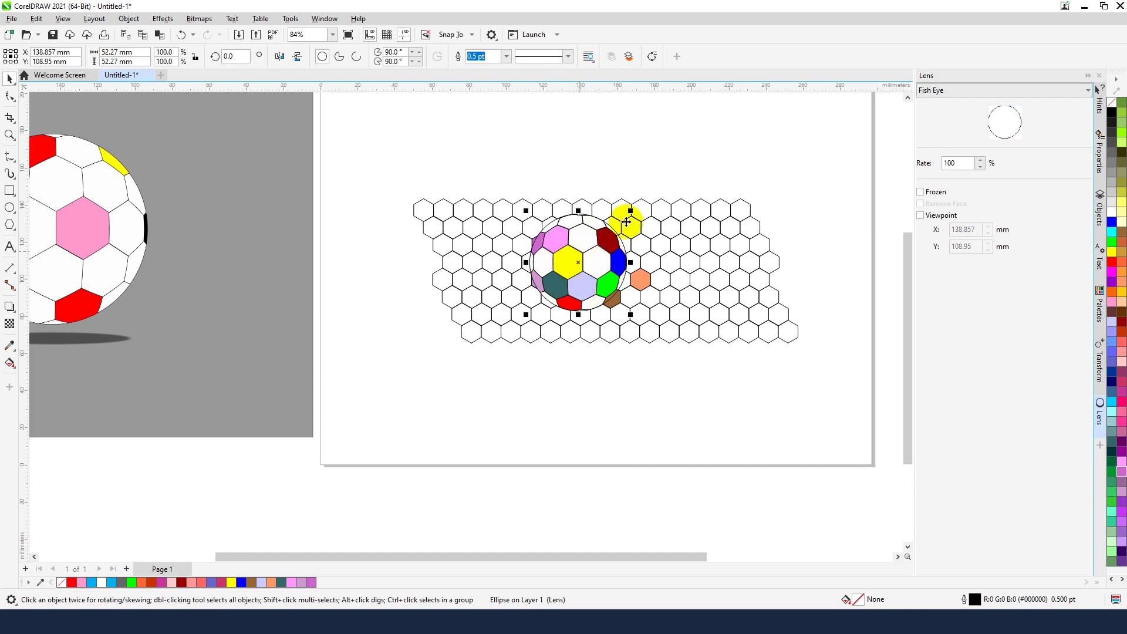
# Try lower and higher Fish Eye distortion rates, then set the rate to 115%
pyautogui.moveTo(980, 168); pyautogui.dragTo(981, 167)
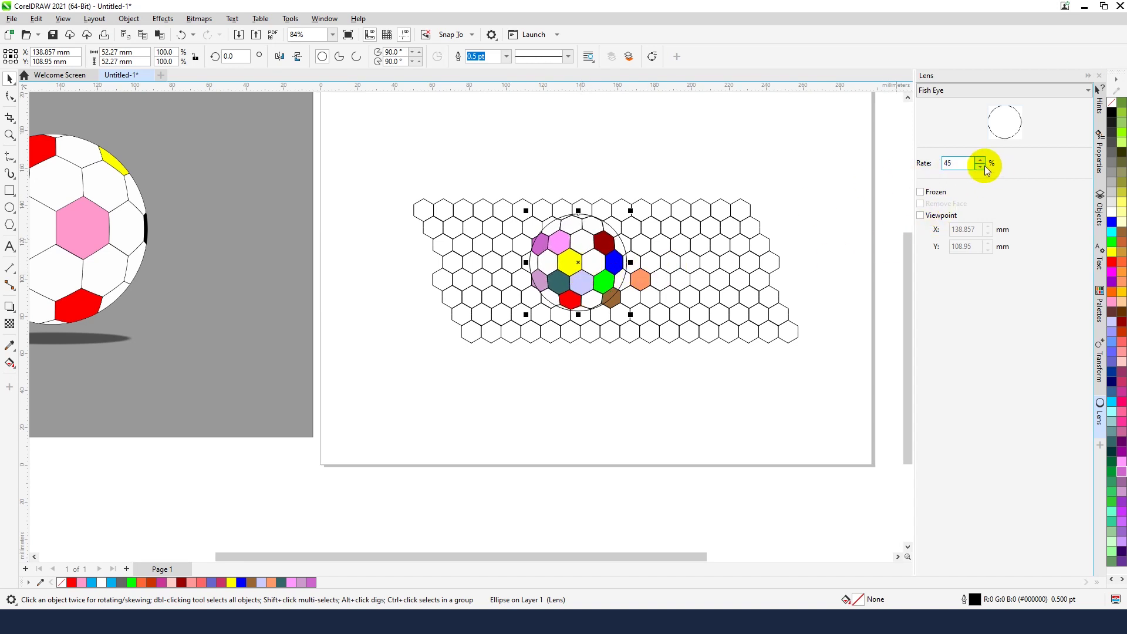
pyautogui.moveTo(981, 161); pyautogui.dragTo(980, 161)
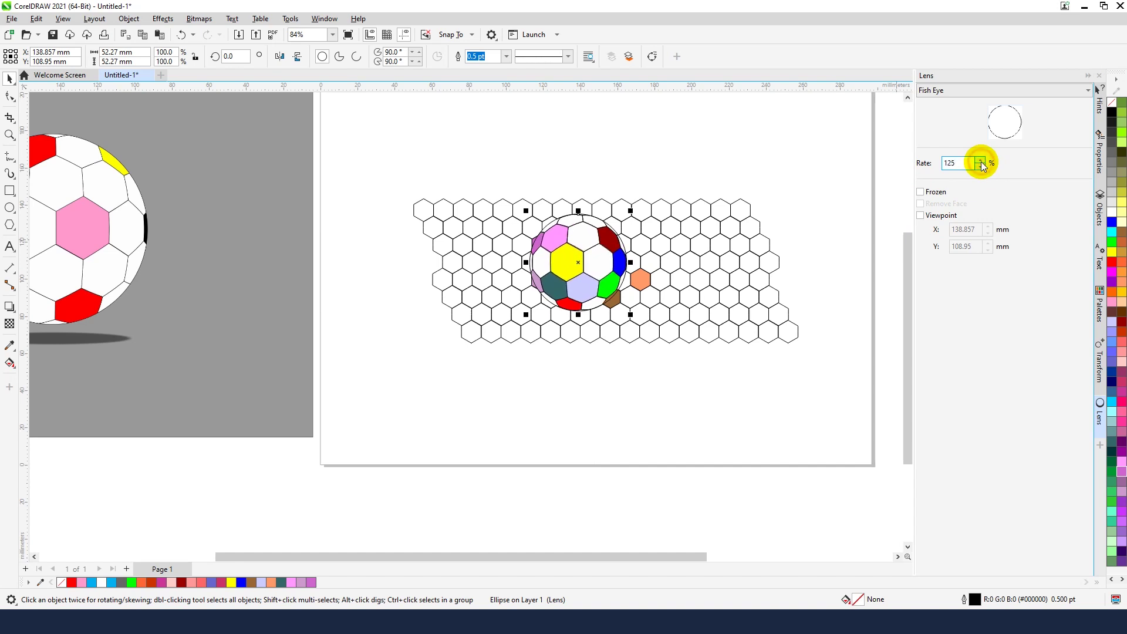
pyautogui.moveTo(981, 167); pyautogui.dragTo(981, 167)
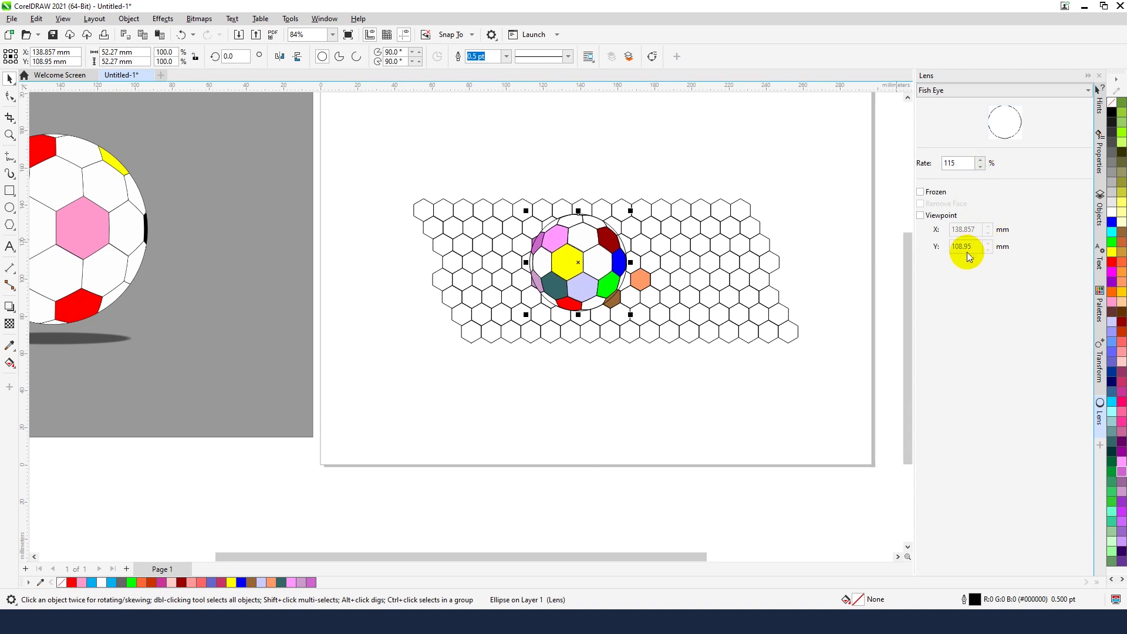
# Enable Frozen and Viewpoint for the lens and move the ball off the grid to the page's lower-left area
pyautogui.click(920, 192)
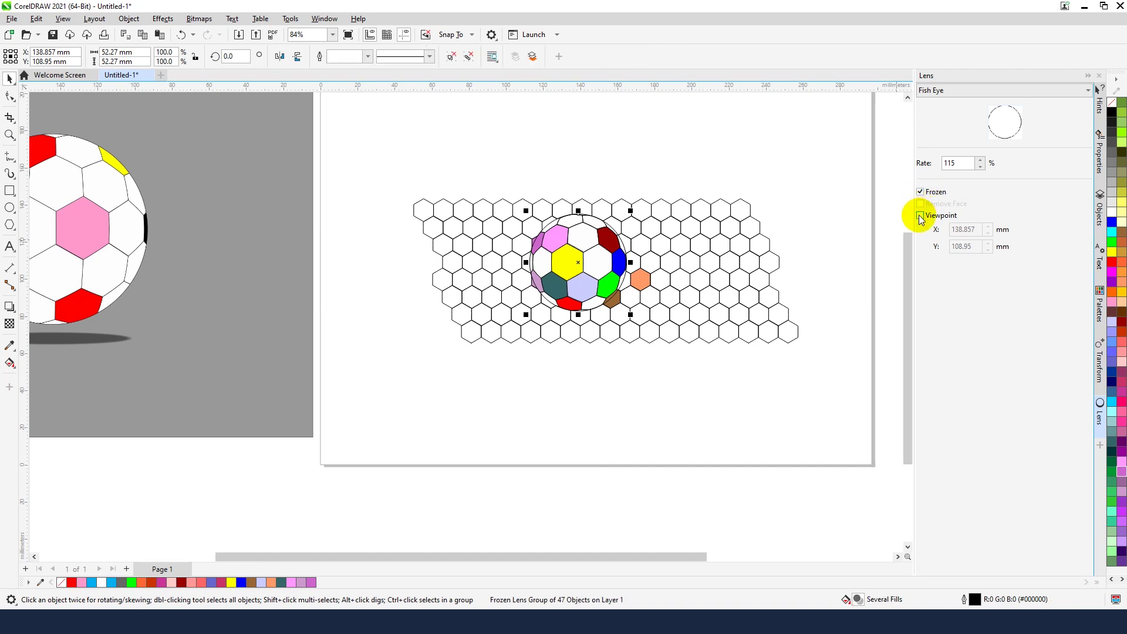
pyautogui.click(920, 215)
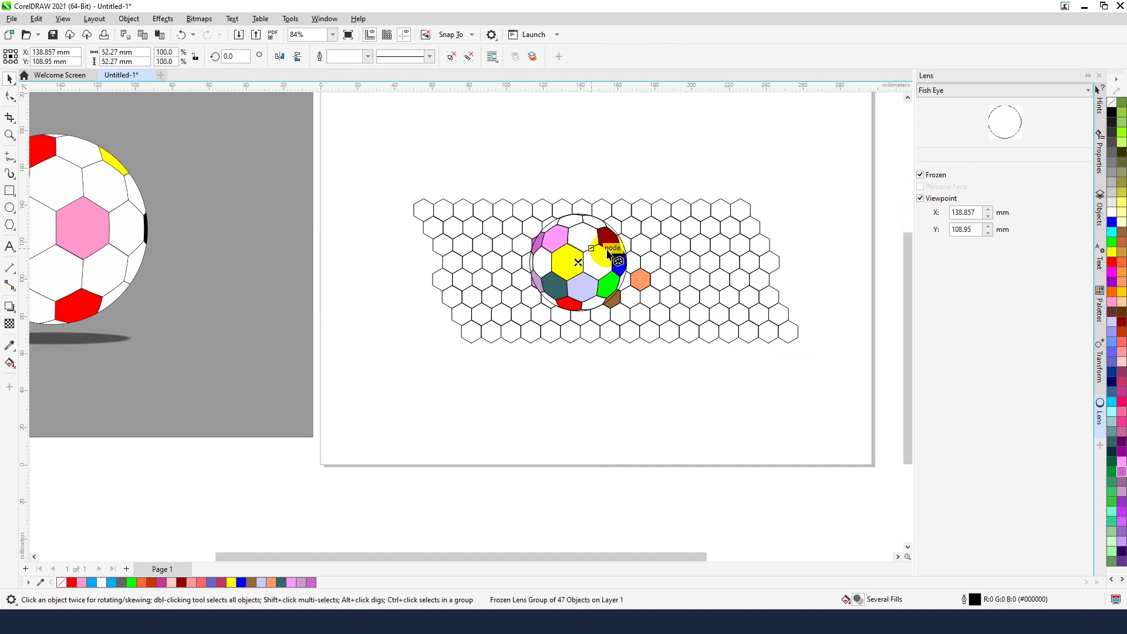
pyautogui.moveTo(588, 263); pyautogui.dragTo(418, 416)
pyautogui.scroll(-2, 607, 352)
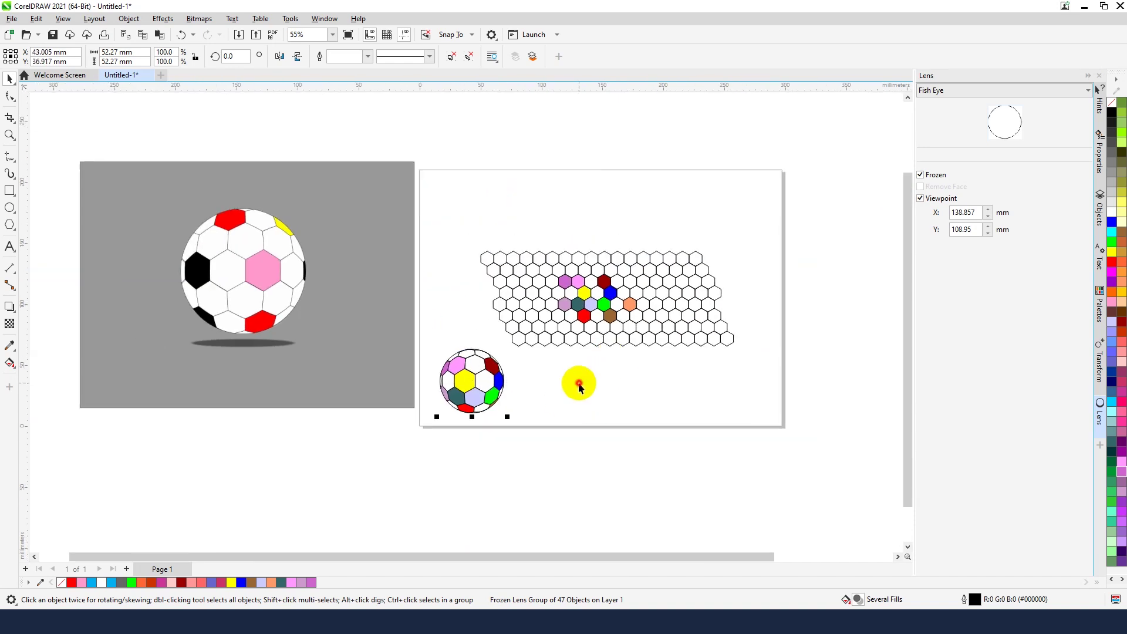
# Select the hexagons of the original grid and delete them, keeping only the frozen ball
pyautogui.click(578, 387)
pyautogui.moveTo(469, 220); pyautogui.dragTo(753, 355)
pyautogui.moveTo(787, 206); pyautogui.dragTo(509, 352)
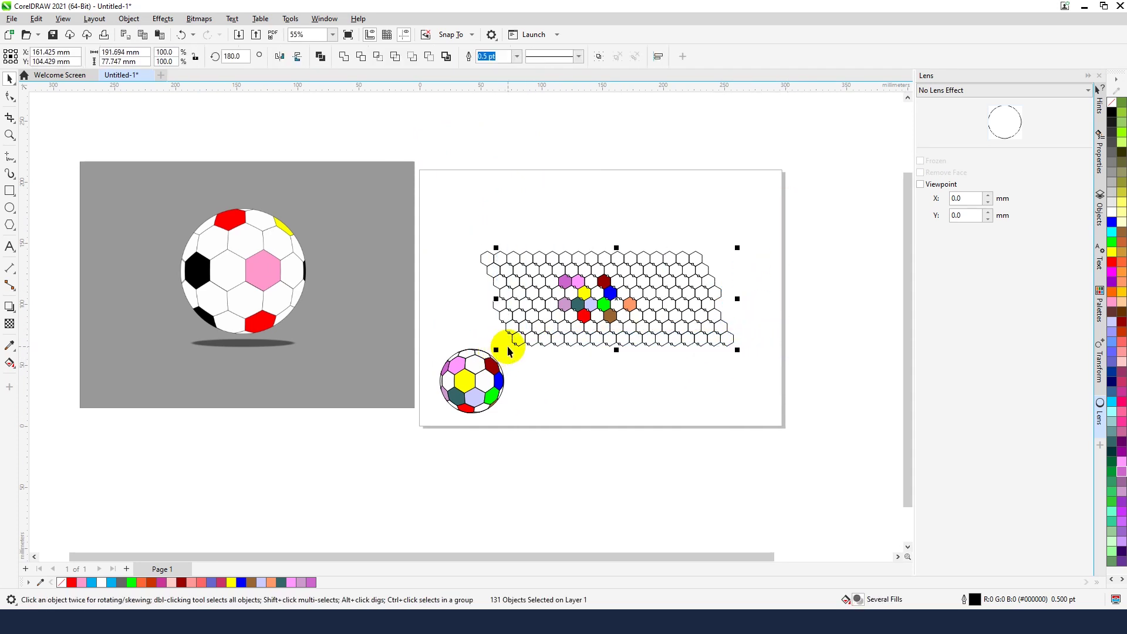
pyautogui.press('Delete')
pyautogui.press('Delete')
# Enlarge the ball to about 90 mm in diameter and move it to about X 143 mm, Y 126 mm on the page
pyautogui.moveTo(551, 311); pyautogui.dragTo(443, 421)
pyautogui.moveTo(495, 386); pyautogui.dragTo(586, 292)
pyautogui.moveTo(615, 254); pyautogui.dragTo(649, 235)
pyautogui.click(704, 232)
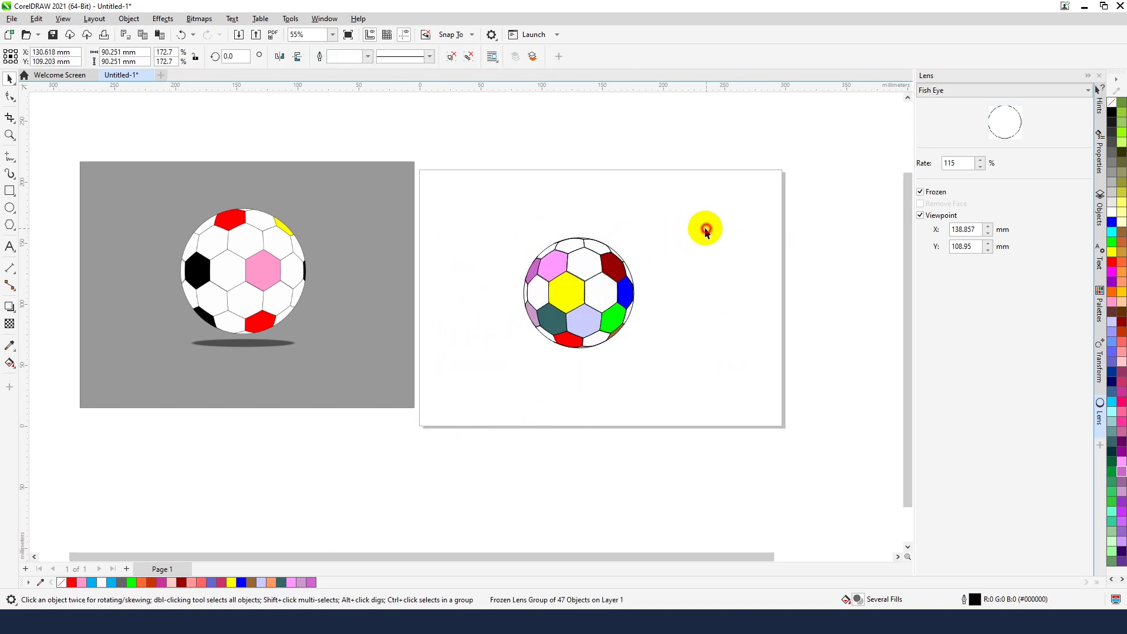
pyautogui.scroll(-1, 636, 220)
pyautogui.scroll(1, 607, 271)
pyautogui.moveTo(606, 271); pyautogui.dragTo(621, 250)
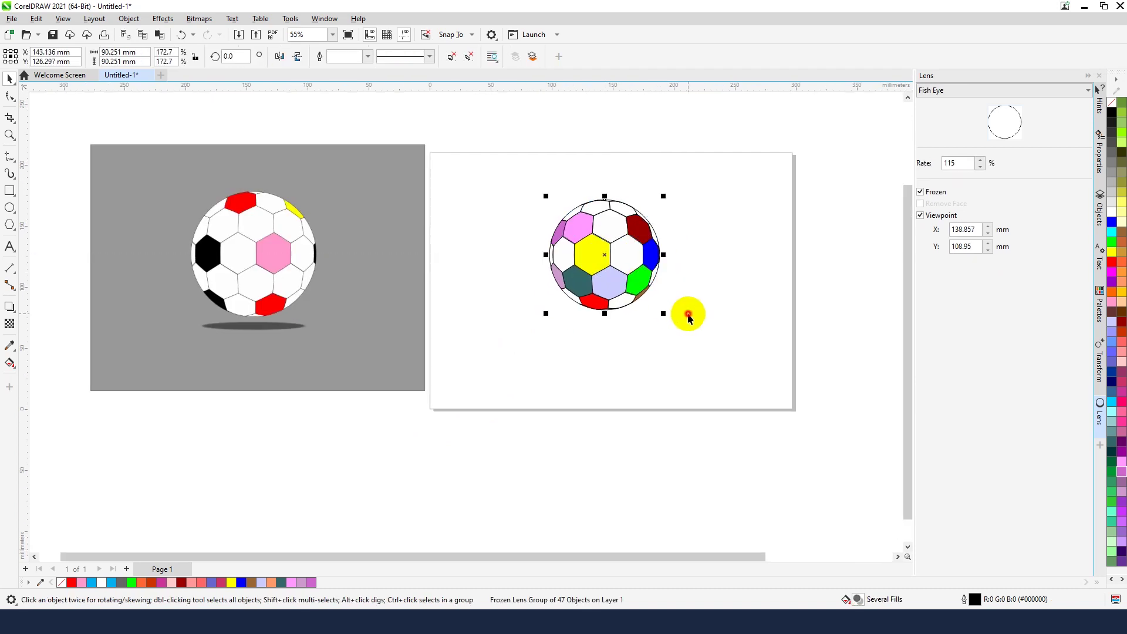
# Draw a flat ellipse about 103 mm wide and 9 mm high just below the ball and fill it black
pyautogui.click(685, 312)
pyautogui.scroll(-1, 644, 299)
pyautogui.scroll(1, 650, 265)
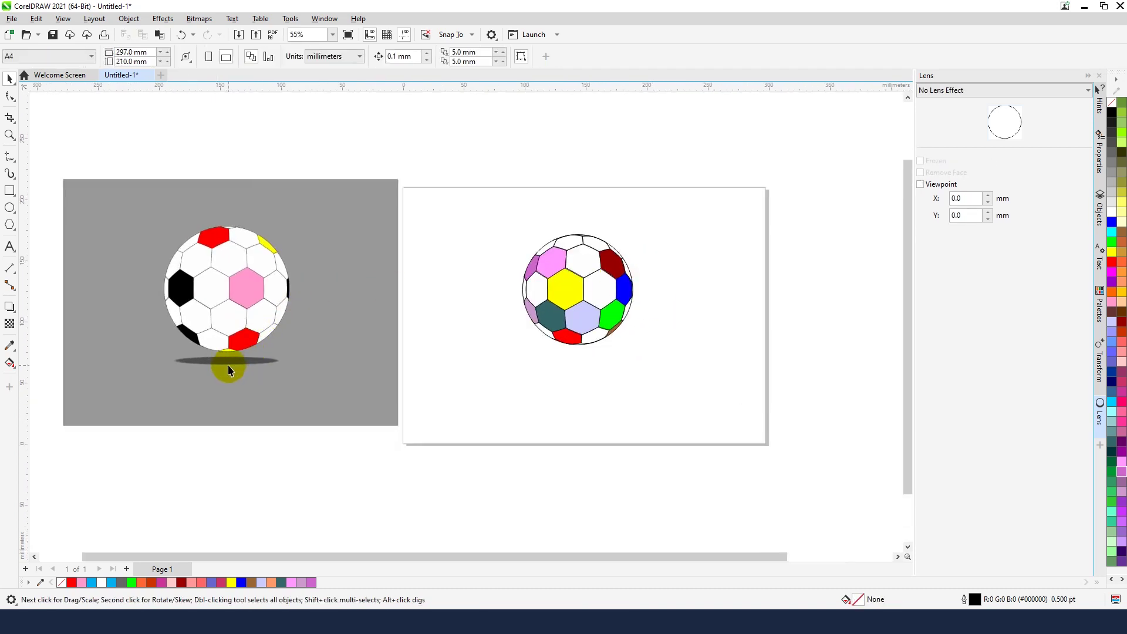
pyautogui.scroll(1, 228, 370)
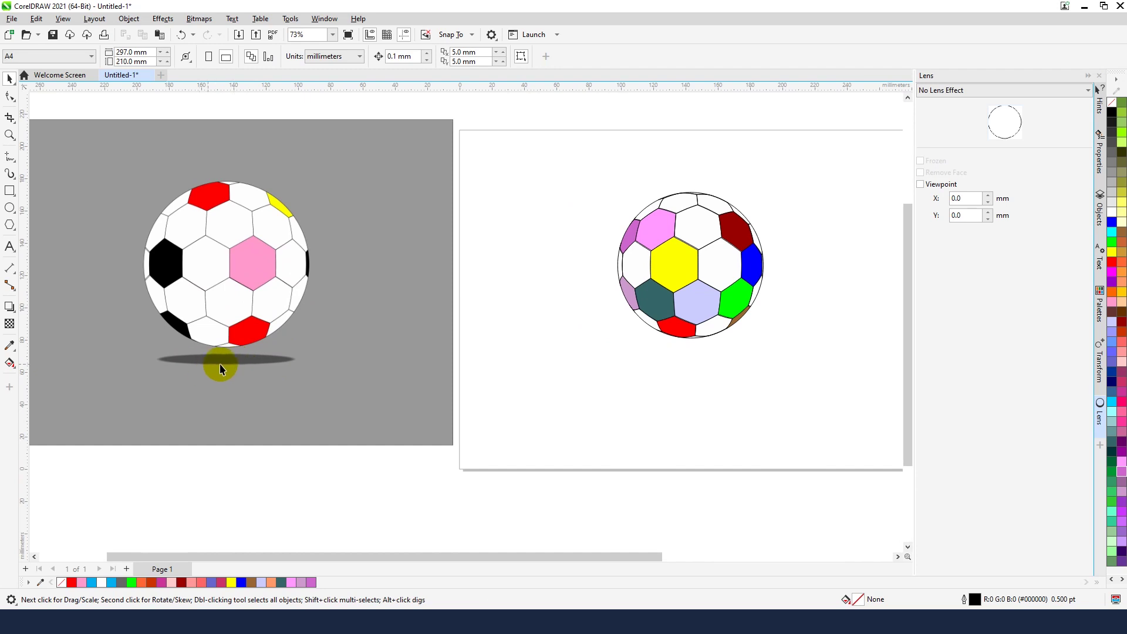
pyautogui.scroll(-1, 221, 370)
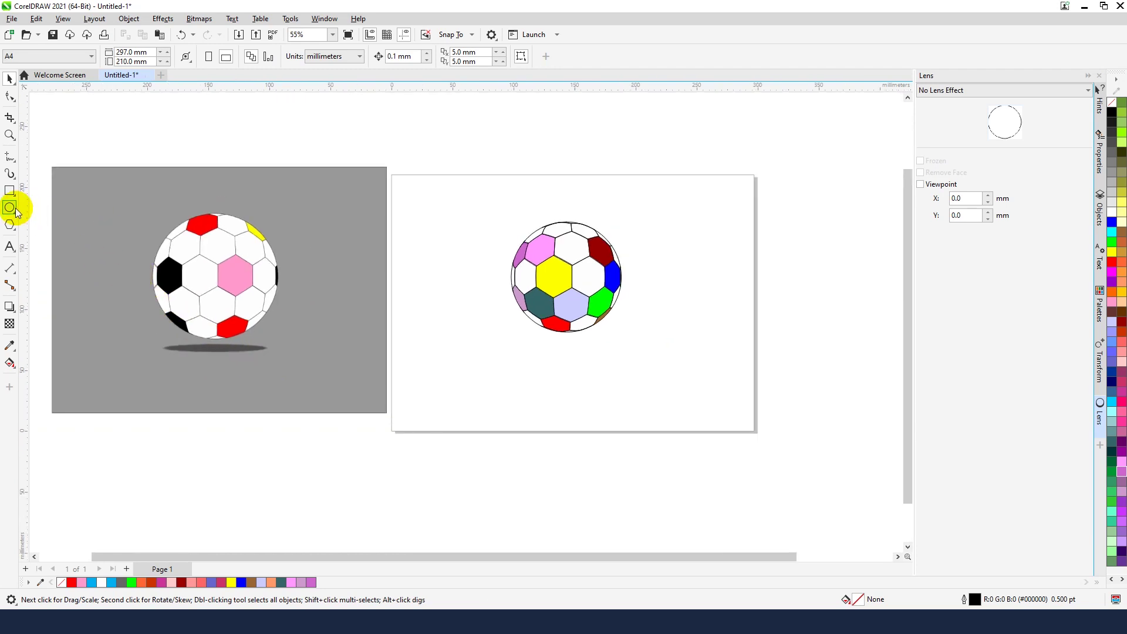
pyautogui.click(15, 208)
pyautogui.scroll(1, 518, 349)
pyautogui.moveTo(496, 341); pyautogui.dragTo(663, 355)
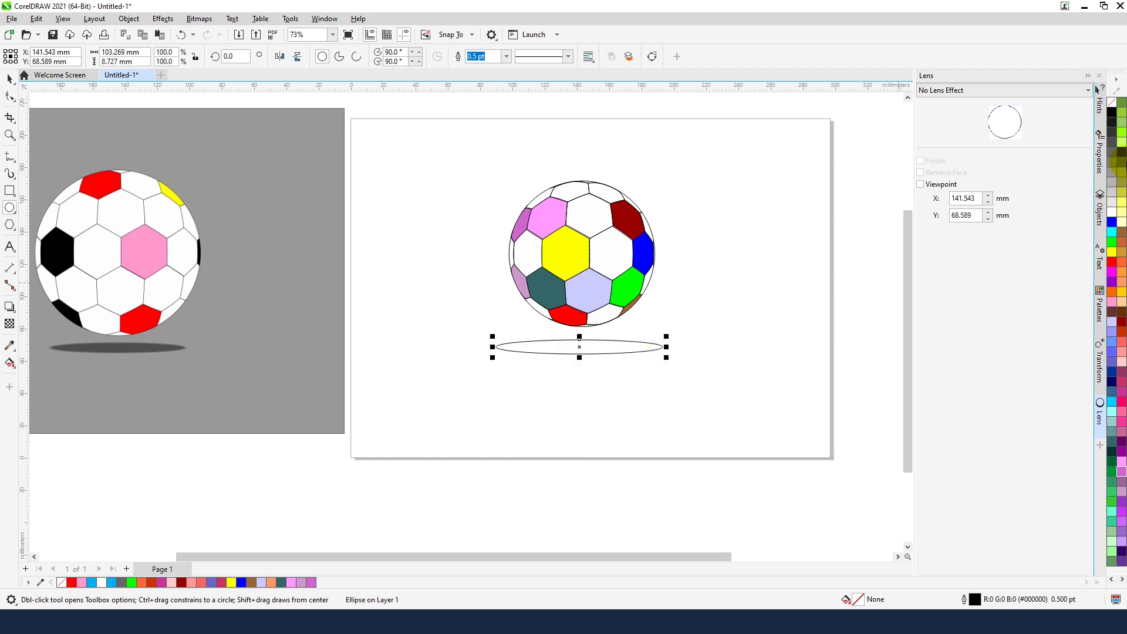
pyautogui.click(1112, 113)
pyautogui.click(9, 81)
pyautogui.click(115, 347)
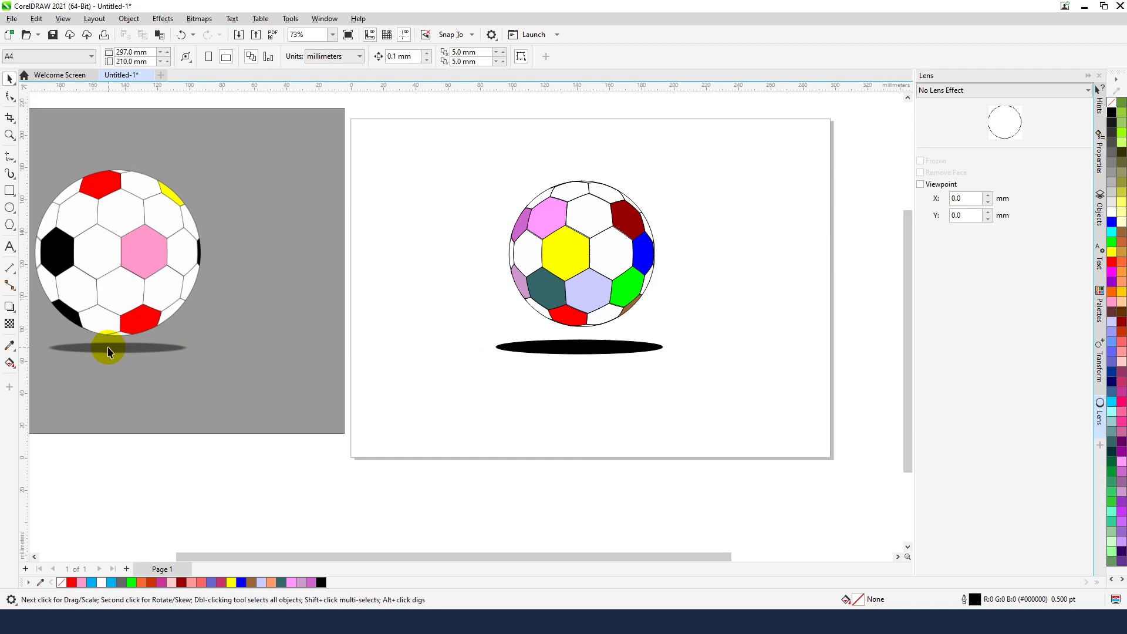
# Apply a Gaussian Blur with a radius of 6.8 pixels to the black ellipse
pyautogui.click(516, 352)
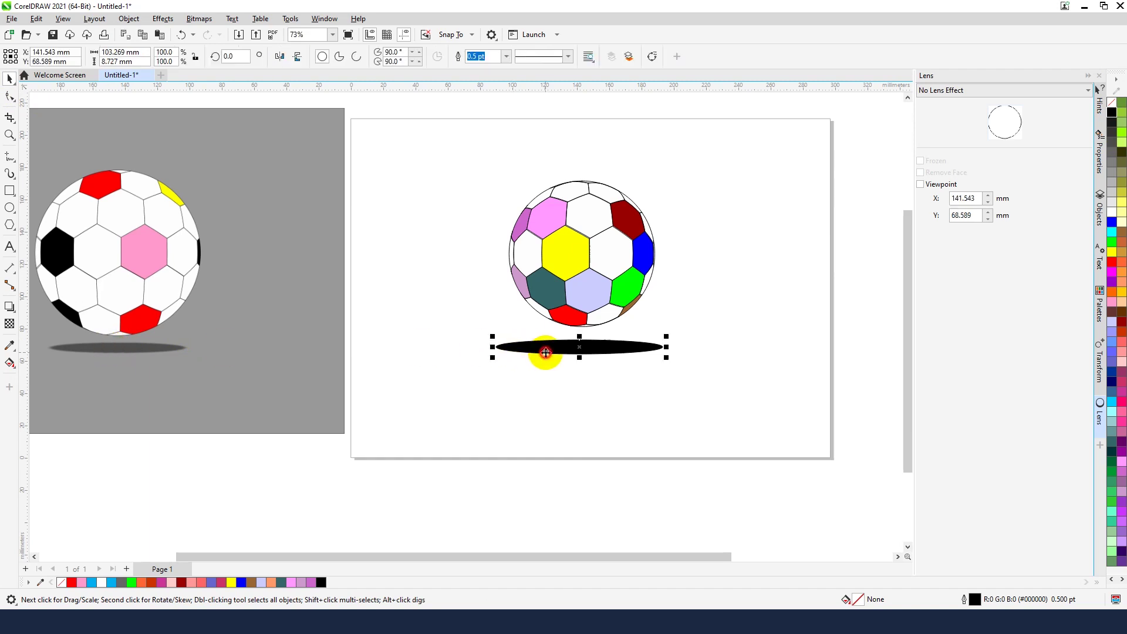
pyautogui.click(160, 20)
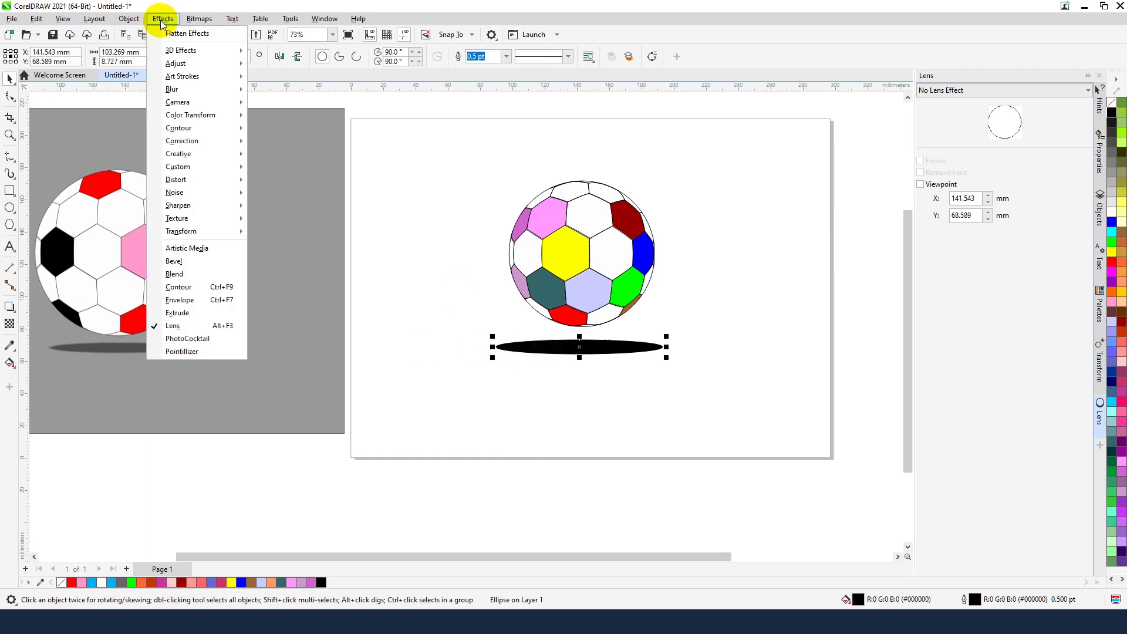
pyautogui.moveTo(195, 90)
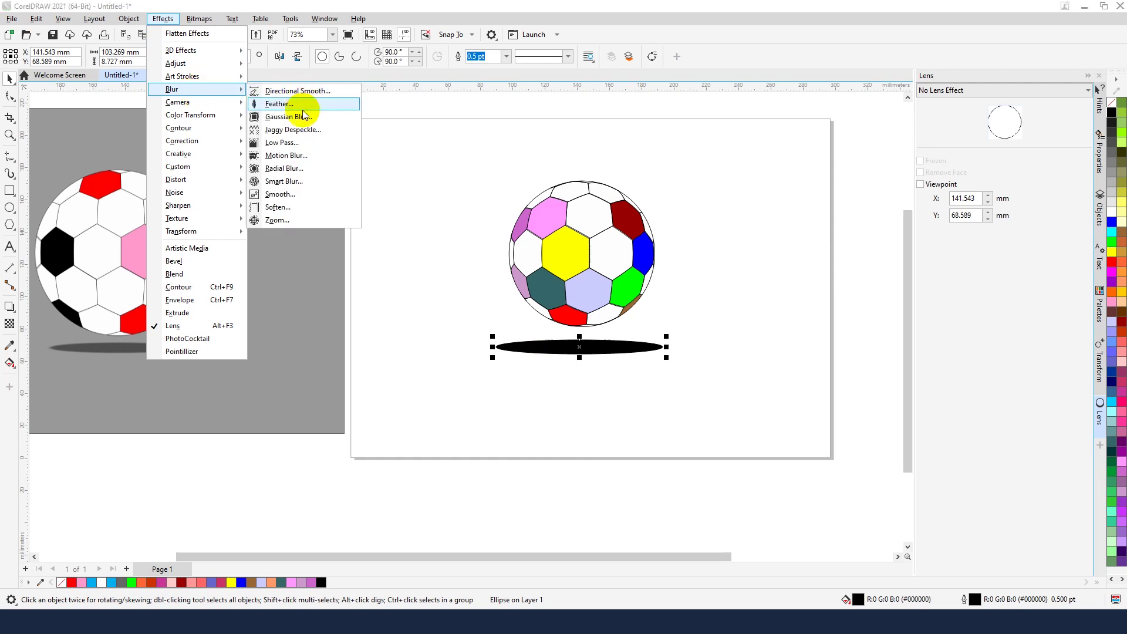
pyautogui.click(299, 110)
pyautogui.moveTo(612, 262); pyautogui.dragTo(895, 358)
pyautogui.moveTo(812, 390); pyautogui.dragTo(787, 394)
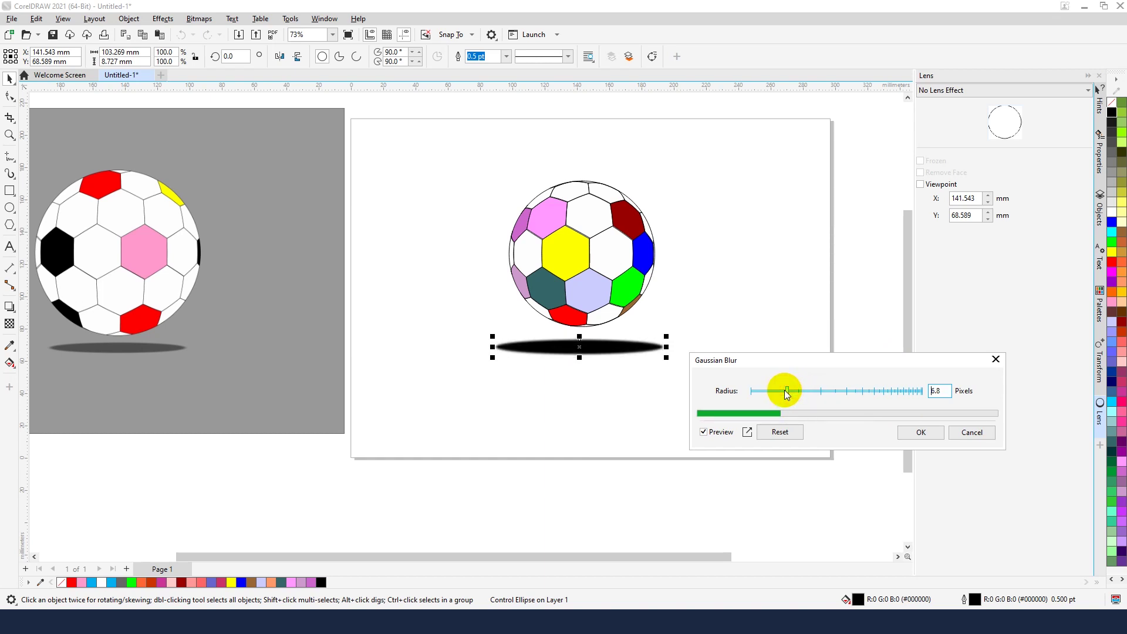
pyautogui.click(913, 432)
# Move the blurred ellipse to about X 143 mm, Y 70 mm and set its uniform transparency to 53
pyautogui.scroll(-2, 696, 340)
pyautogui.click(606, 394)
pyautogui.scroll(1, 610, 365)
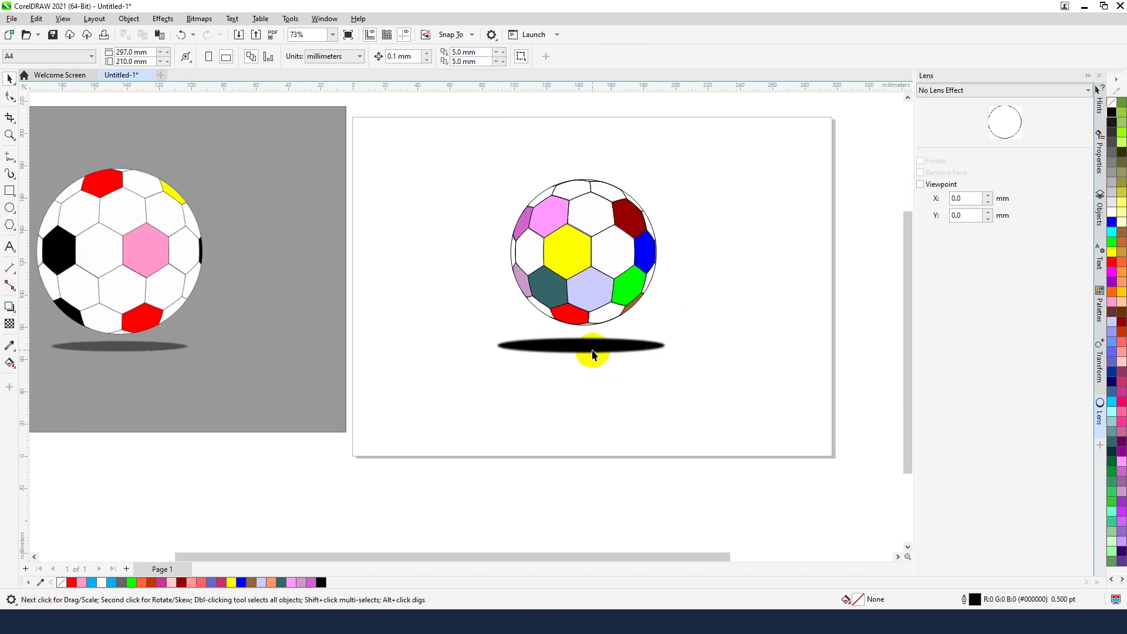
pyautogui.click(594, 351)
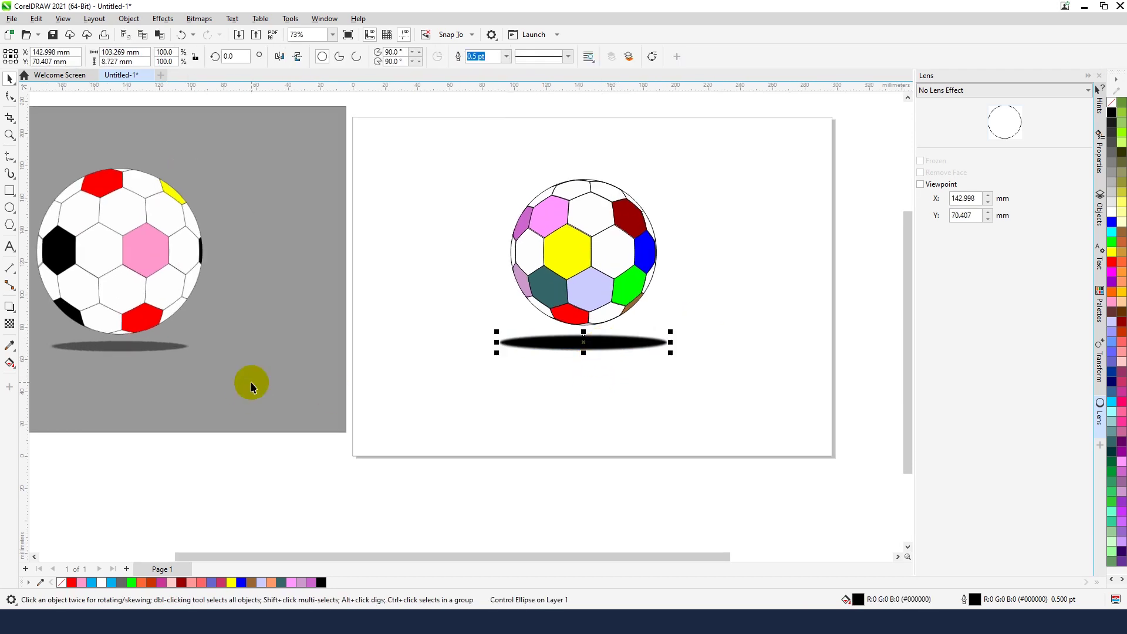
pyautogui.click(10, 324)
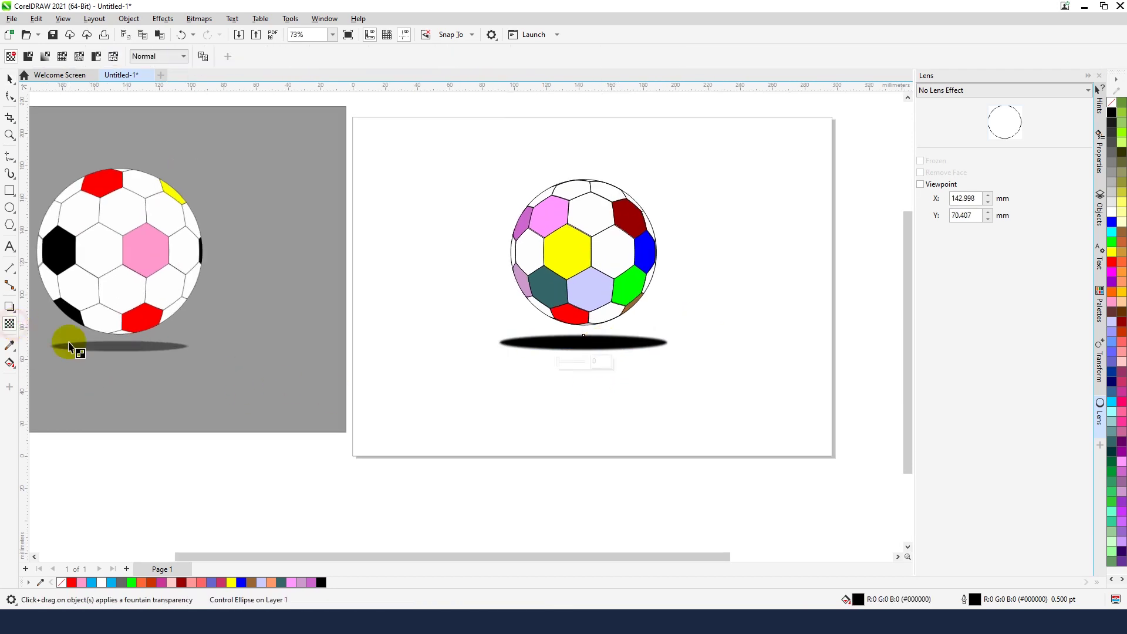
pyautogui.moveTo(557, 363); pyautogui.dragTo(572, 361)
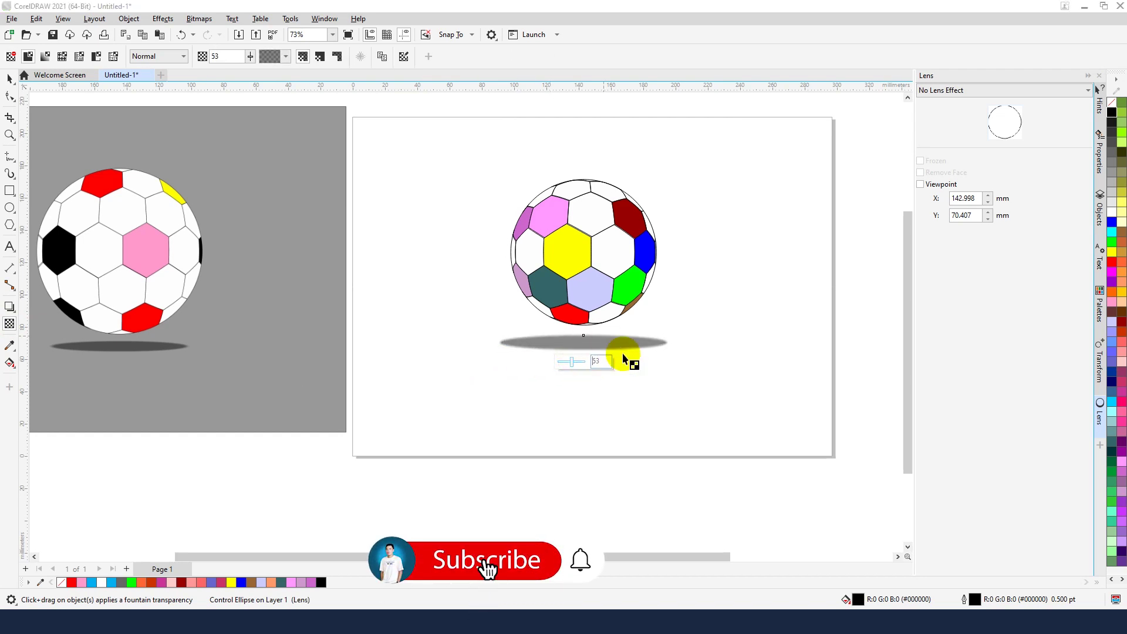
# Move the shadow ellipse up closer beneath the ball, to about Y 74 mm
pyautogui.click(9, 76)
pyautogui.moveTo(319, 249); pyautogui.dragTo(323, 250)
pyautogui.click(576, 339)
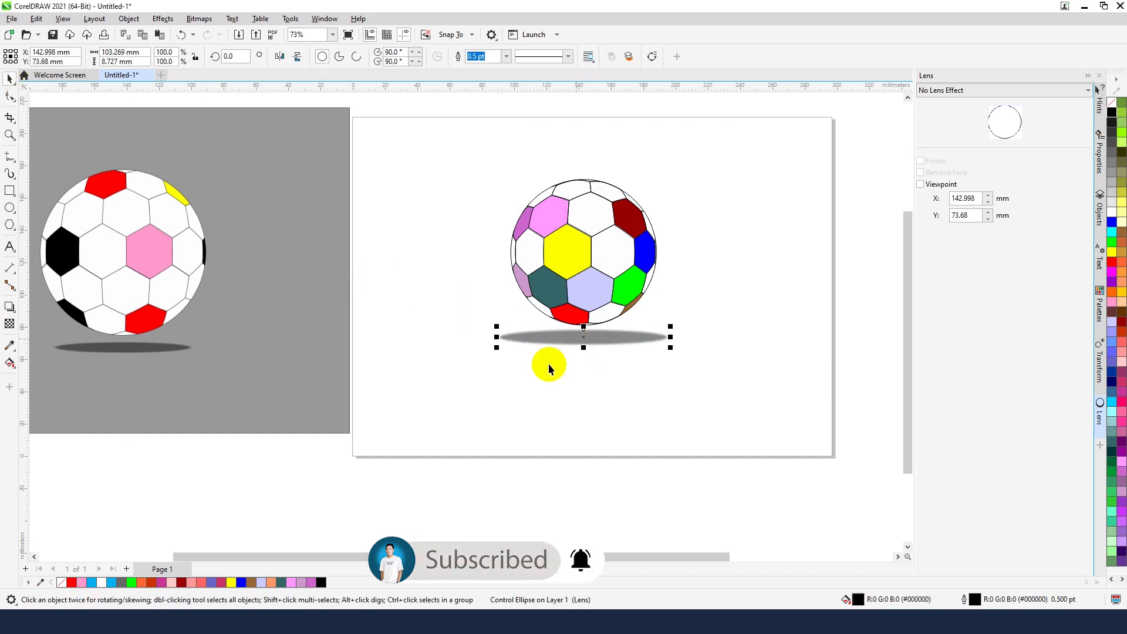
# Select the ball together with its shadow and group them
pyautogui.scroll(-1, 549, 369)
pyautogui.moveTo(460, 186); pyautogui.dragTo(643, 359)
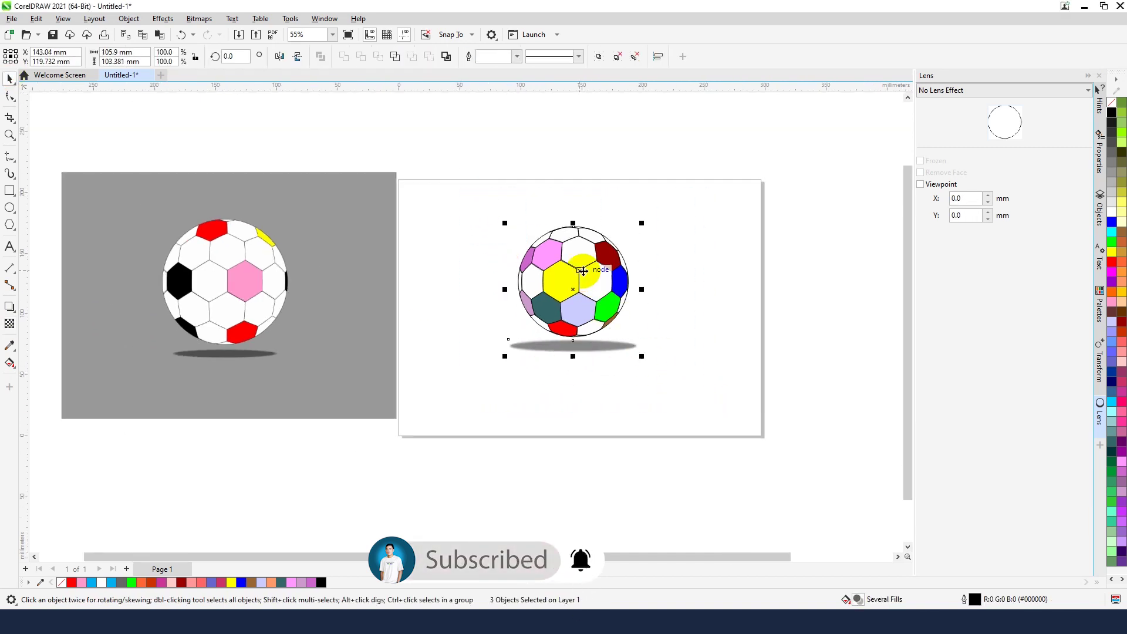
pyautogui.rightClick(581, 270)
pyautogui.click(617, 318)
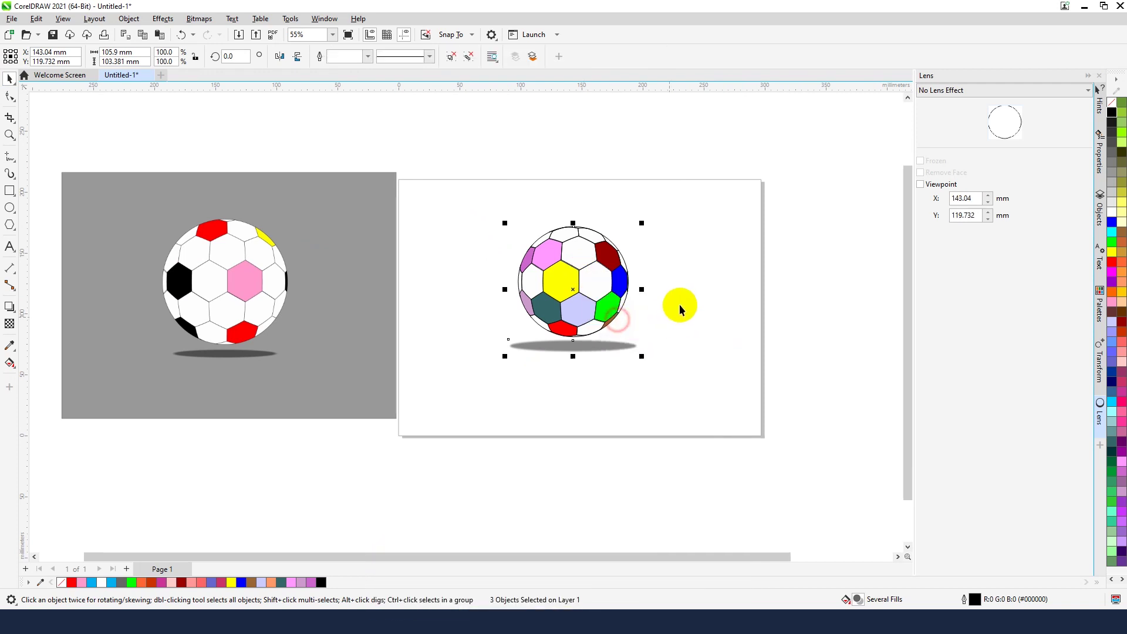
# Move the grey reference picture farther away from the page and shift the ball group slightly down on the page
pyautogui.scroll(-1, 679, 310)
pyautogui.moveTo(379, 297); pyautogui.dragTo(318, 274)
pyautogui.click(533, 243)
pyautogui.moveTo(604, 282); pyautogui.dragTo(606, 294)
pyautogui.click(580, 239)
pyautogui.scroll(-1, 580, 239)
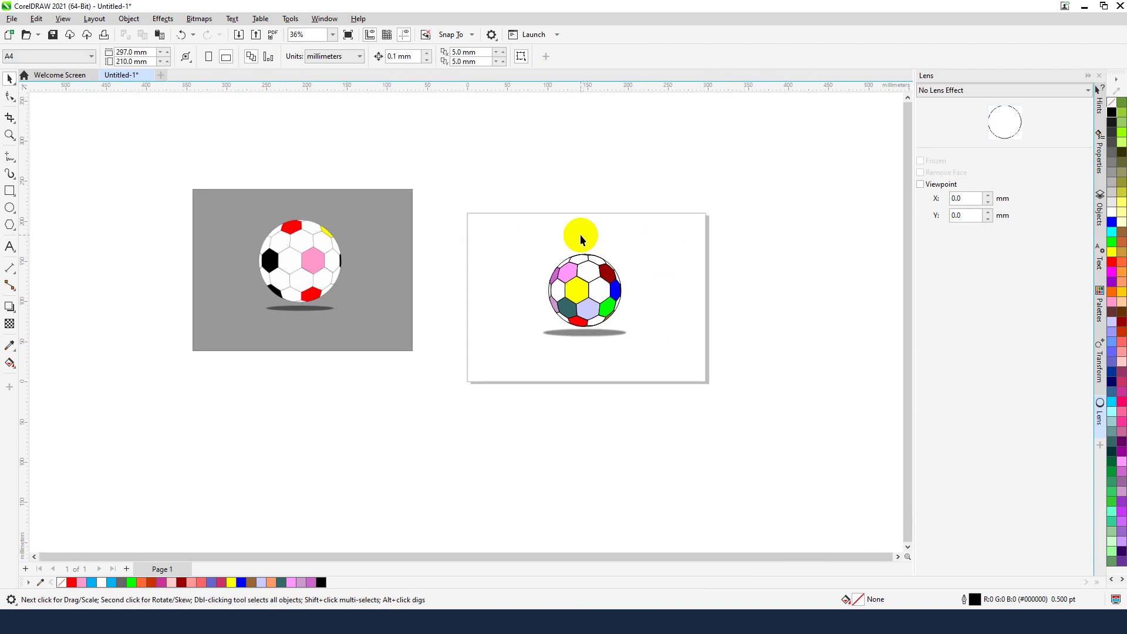
# Draw a rectangle about 296 by 208 mm covering the page and fill it with purple #9900CC
pyautogui.scroll(2, 346, 228)
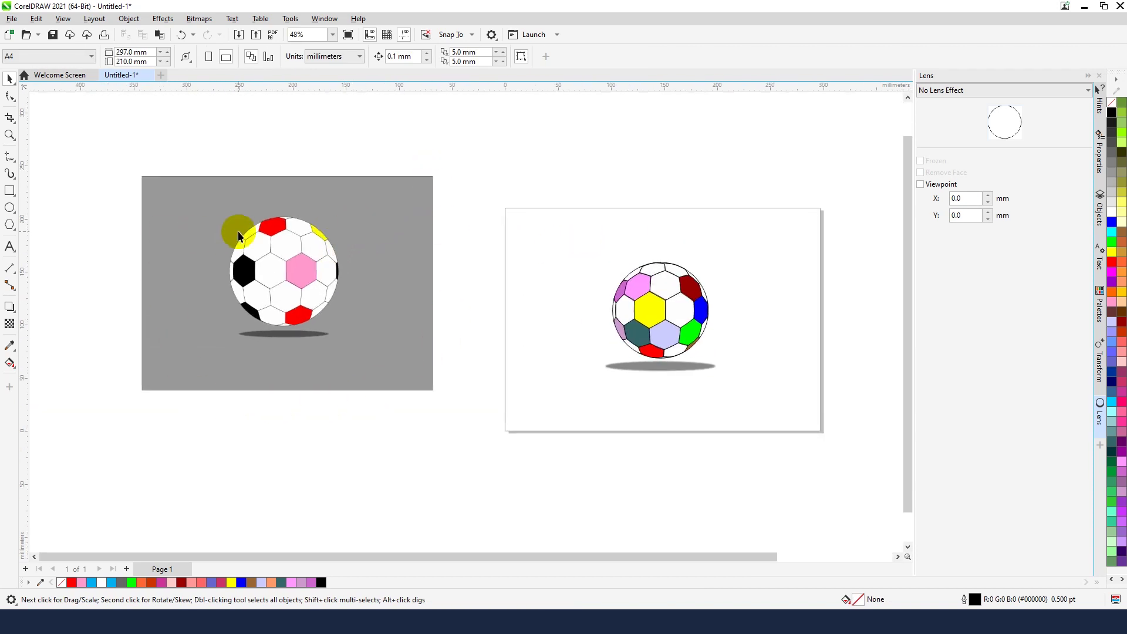
pyautogui.click(9, 191)
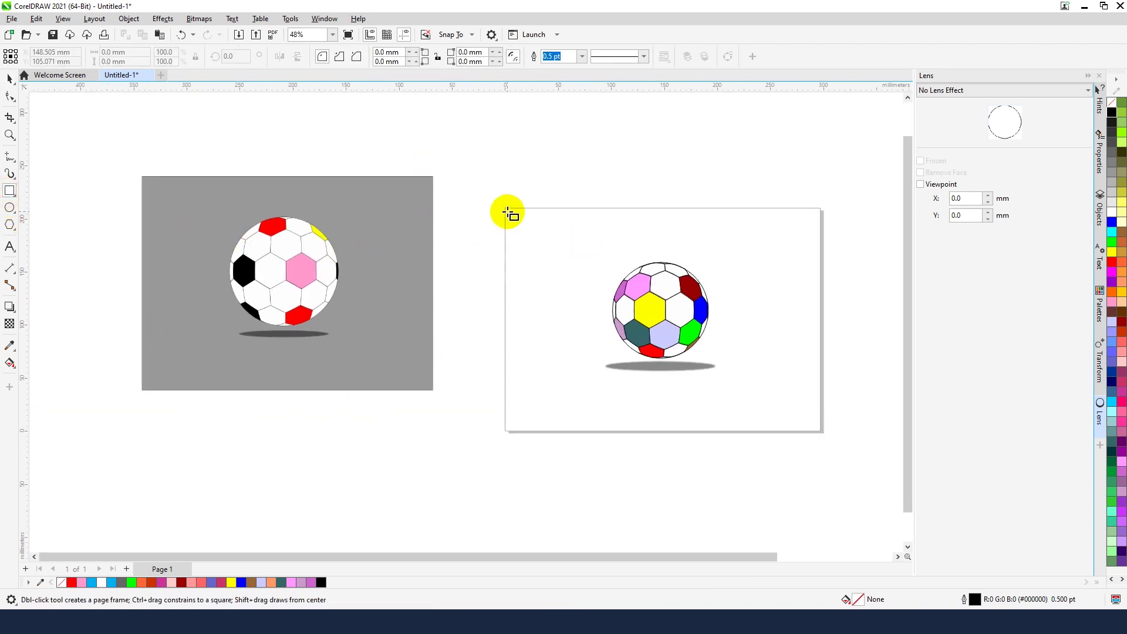
pyautogui.moveTo(505, 210)
pyautogui.mouseDown()
pyautogui.moveTo(772, 420)
pyautogui.moveTo(820, 431)
pyautogui.mouseUp()
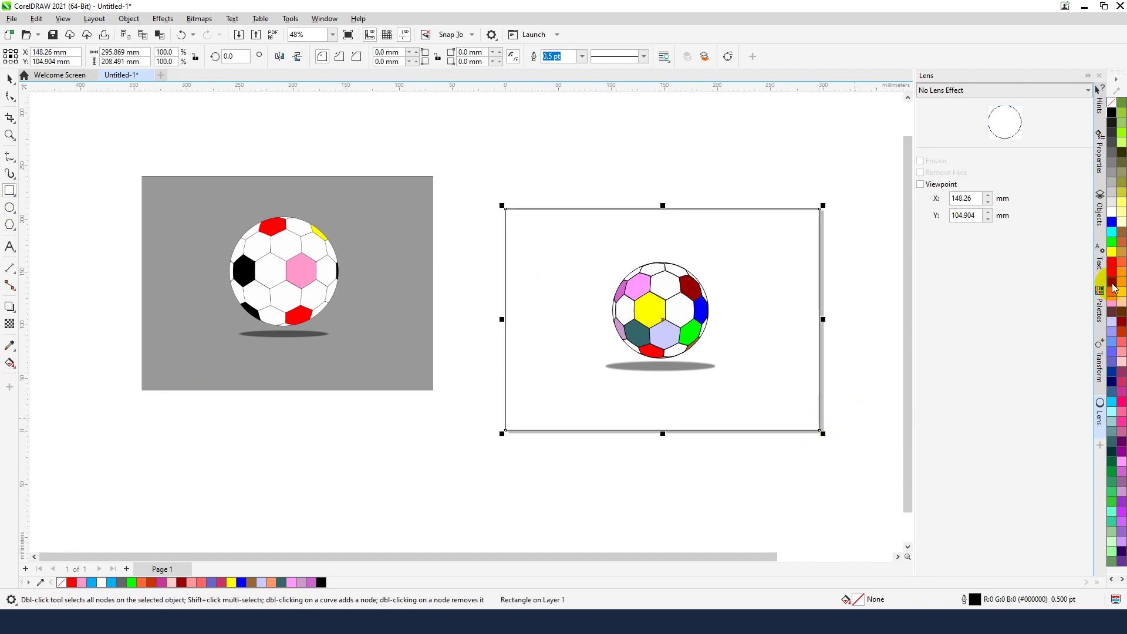
pyautogui.click(1114, 287)
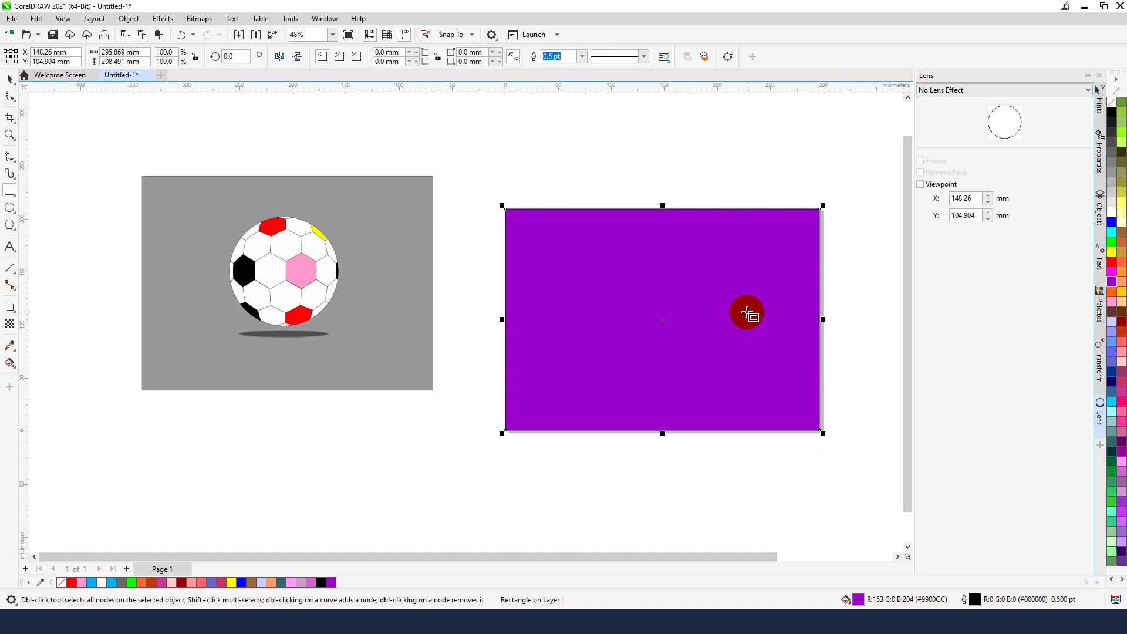
# Send the purple rectangle behind the ball and its shadow, leaving nothing selected
pyautogui.hotkey('shift', 'pagedown')
pyautogui.scroll(-1, 223, 191)
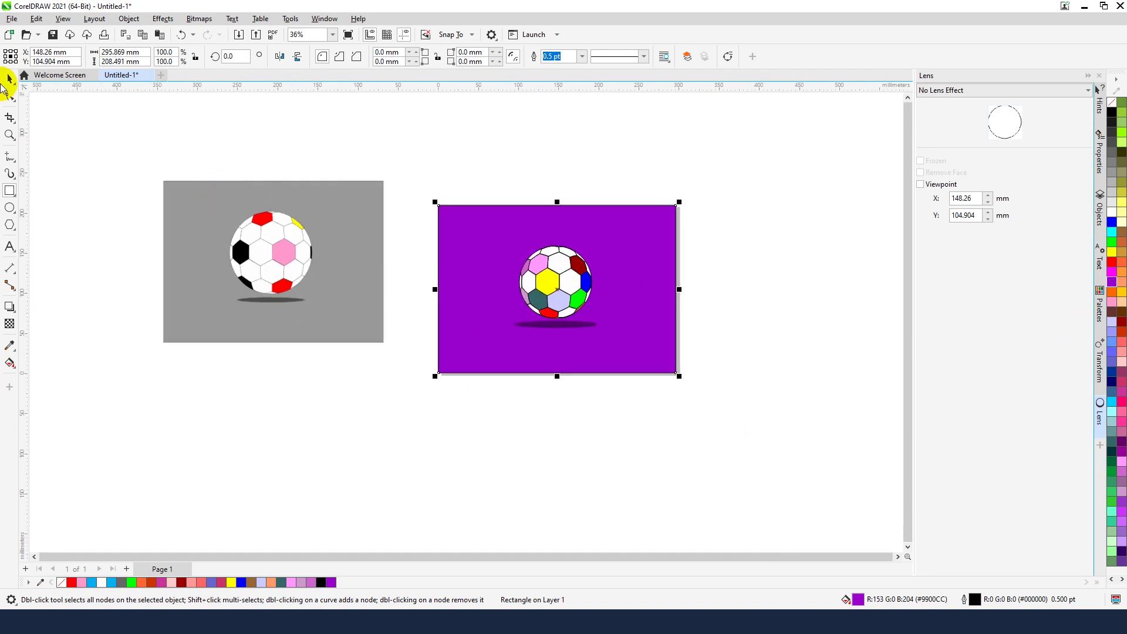
pyautogui.click(9, 79)
pyautogui.click(546, 403)
pyautogui.scroll(2, 675, 244)
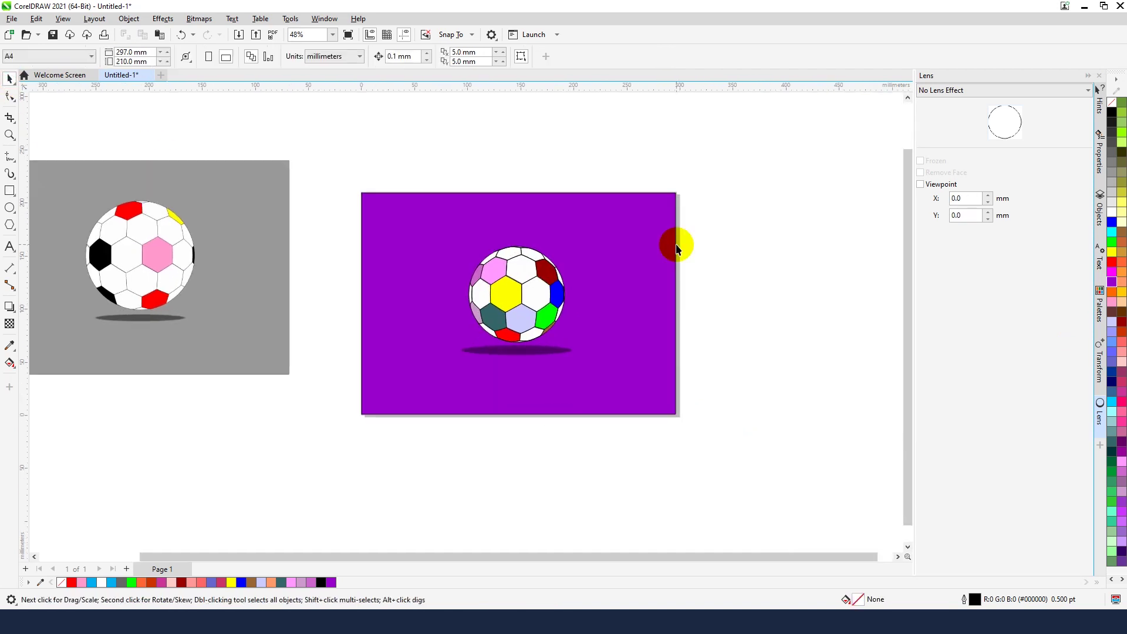
pyautogui.scroll(-1, 674, 244)
pyautogui.scroll(1, 610, 226)
pyautogui.scroll(-1, 615, 212)
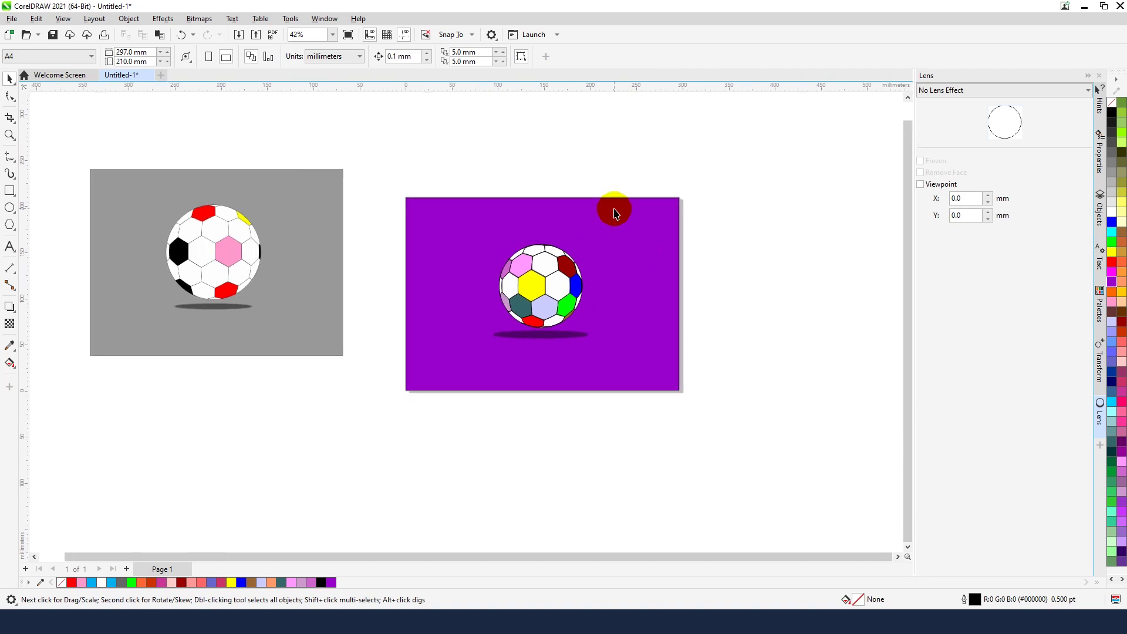